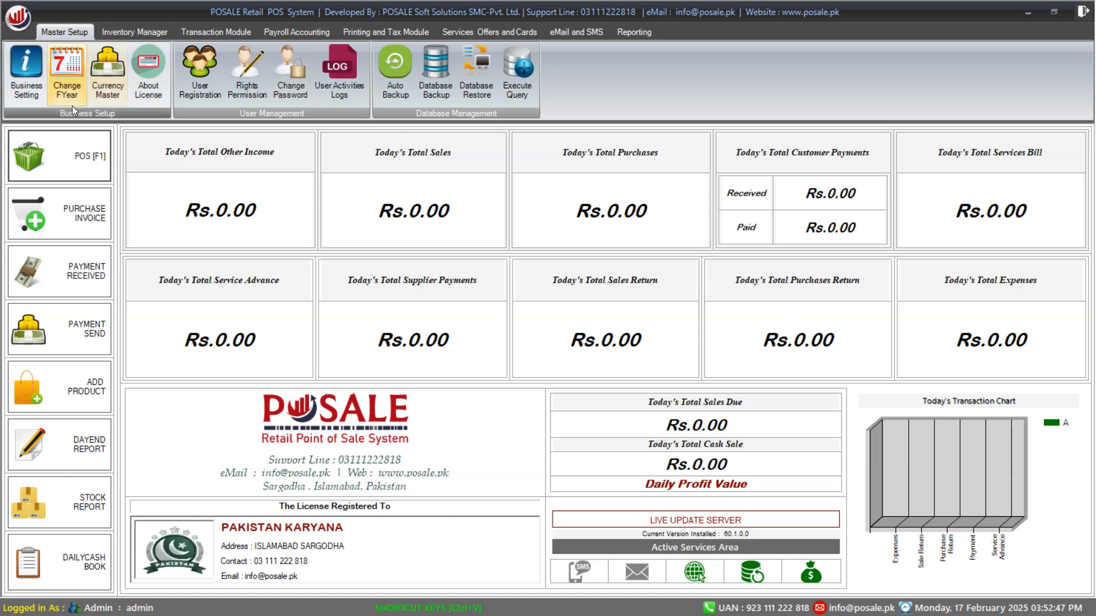
- Review the business setting details, including the address, the Urdu name and address, and the invoice footer
left_click(38, 90)
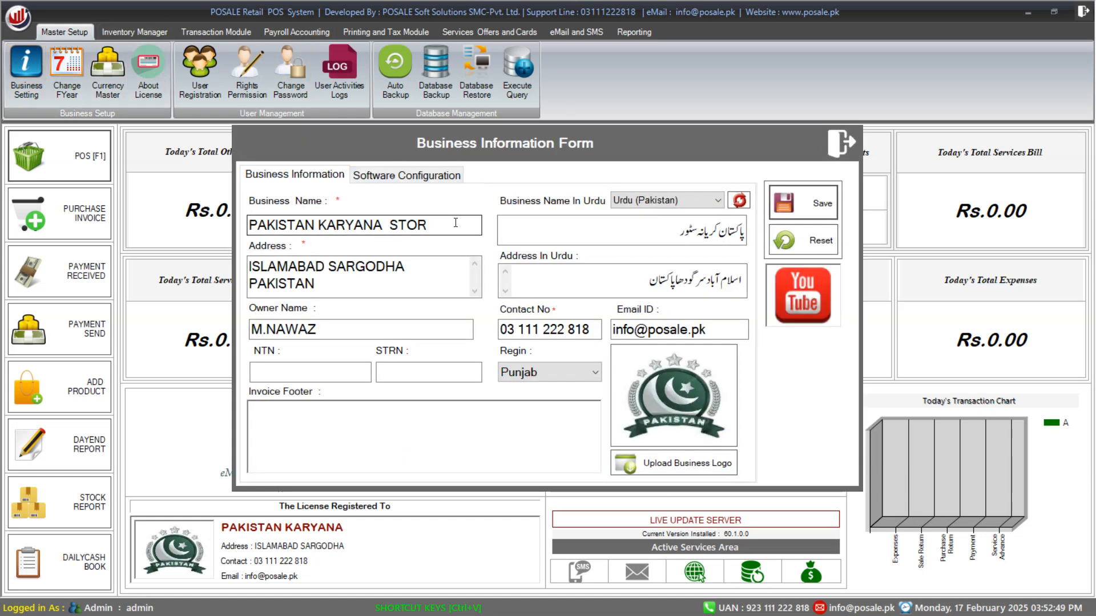
left_click(376, 285)
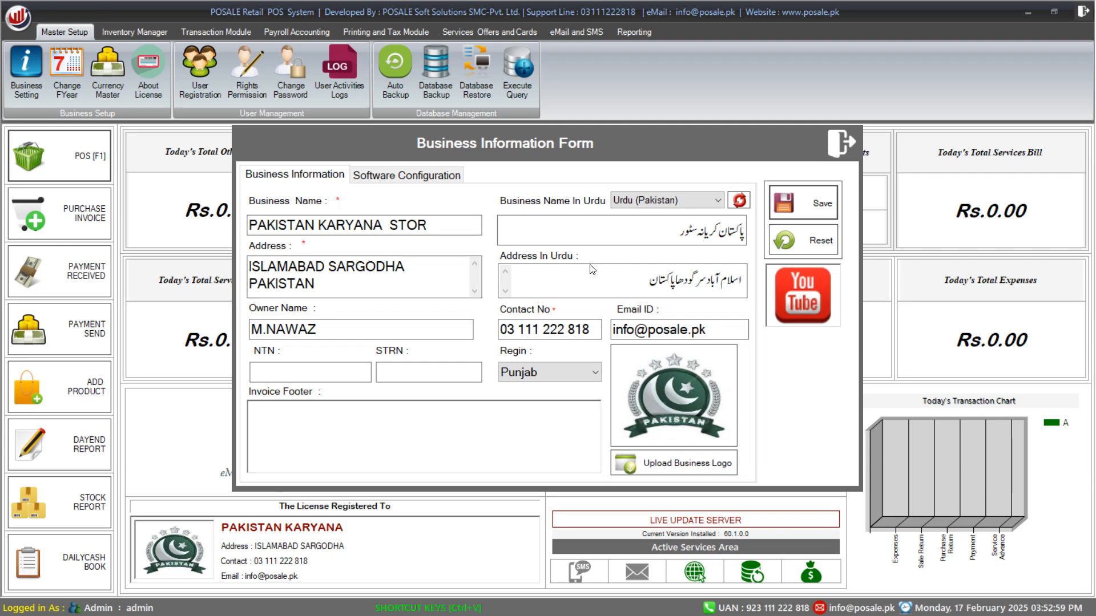
left_click_drag(662, 241, 749, 233)
left_click_drag(621, 278, 768, 293)
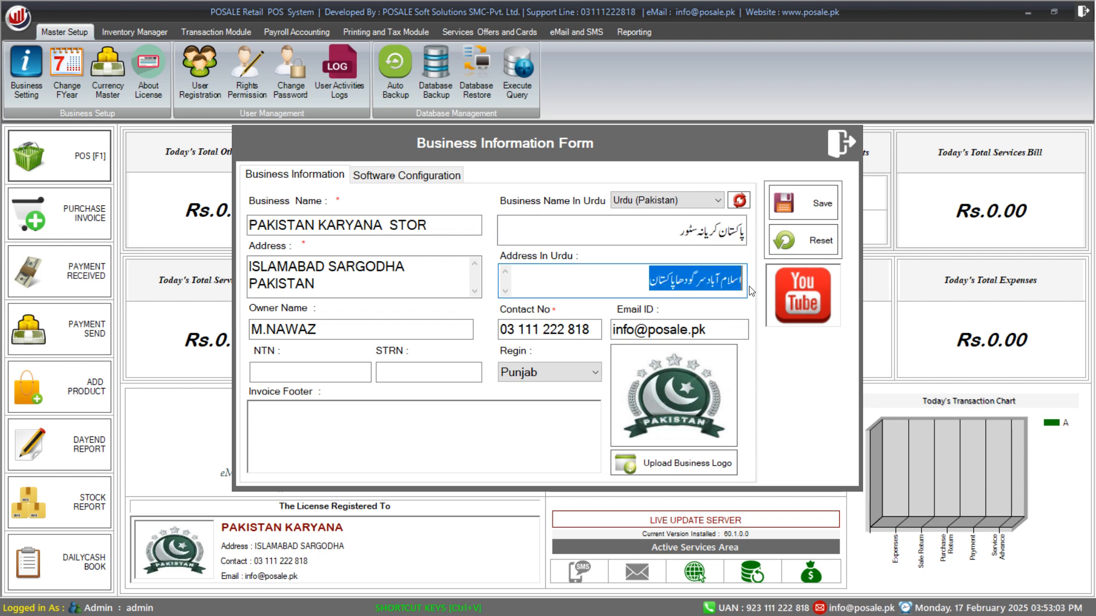
left_click_drag(678, 239, 748, 231)
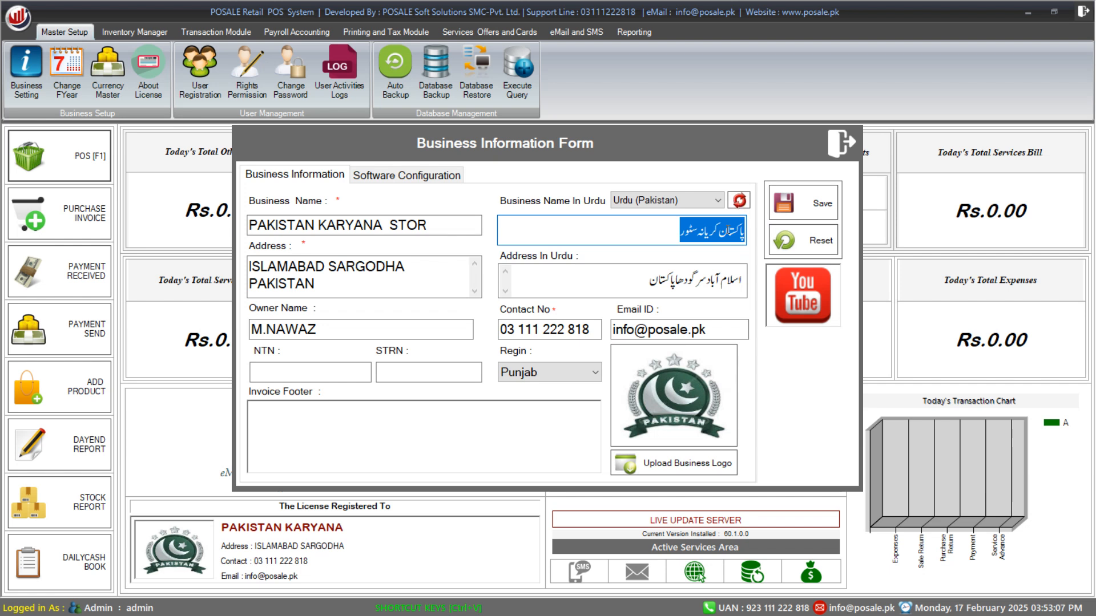
left_click(427, 421)
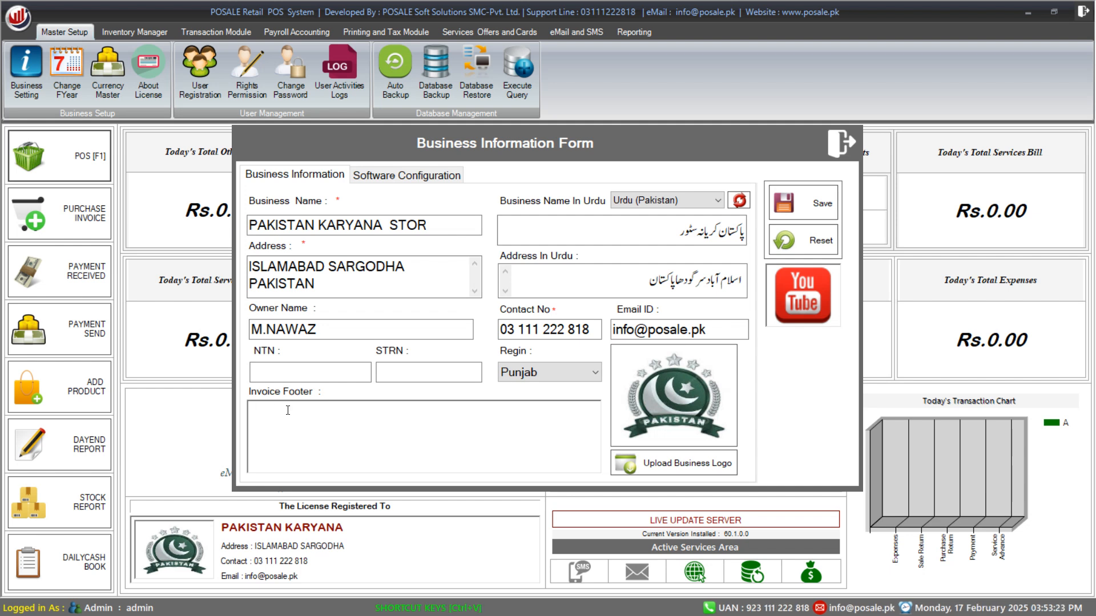
- View the software configuration options and save the business information form
left_click(428, 172)
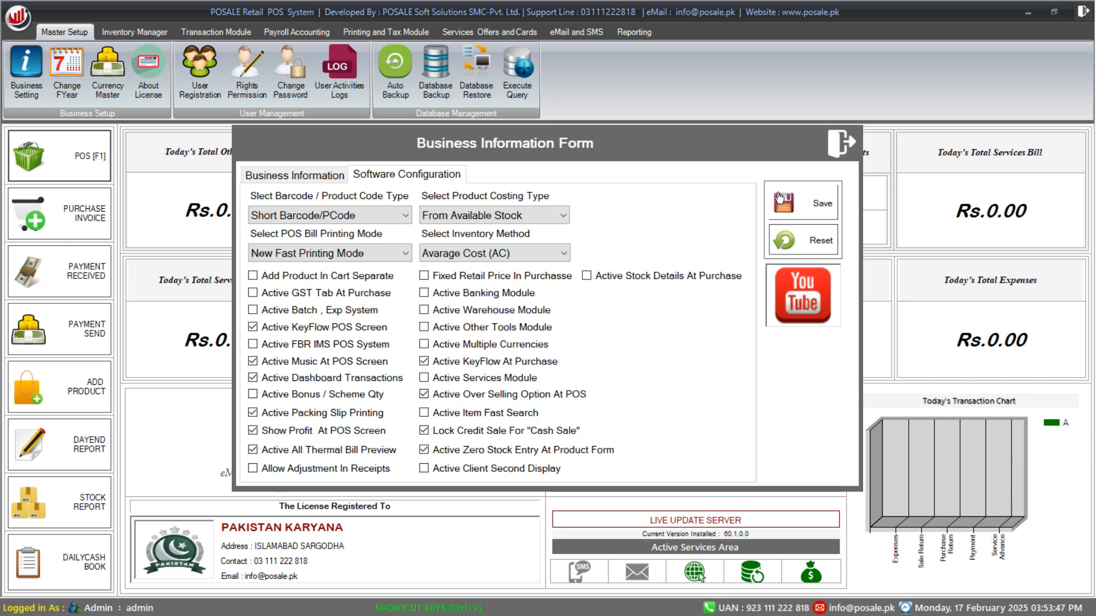
left_click(814, 203)
left_click(598, 356)
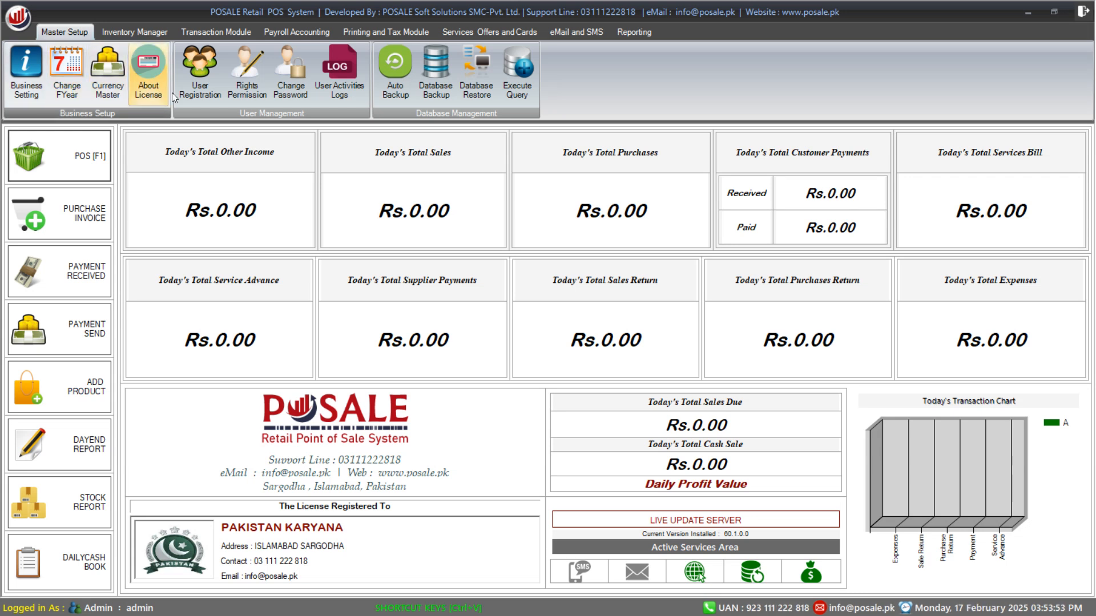
- Check the financial year's start and end dates and close the form
left_click(67, 86)
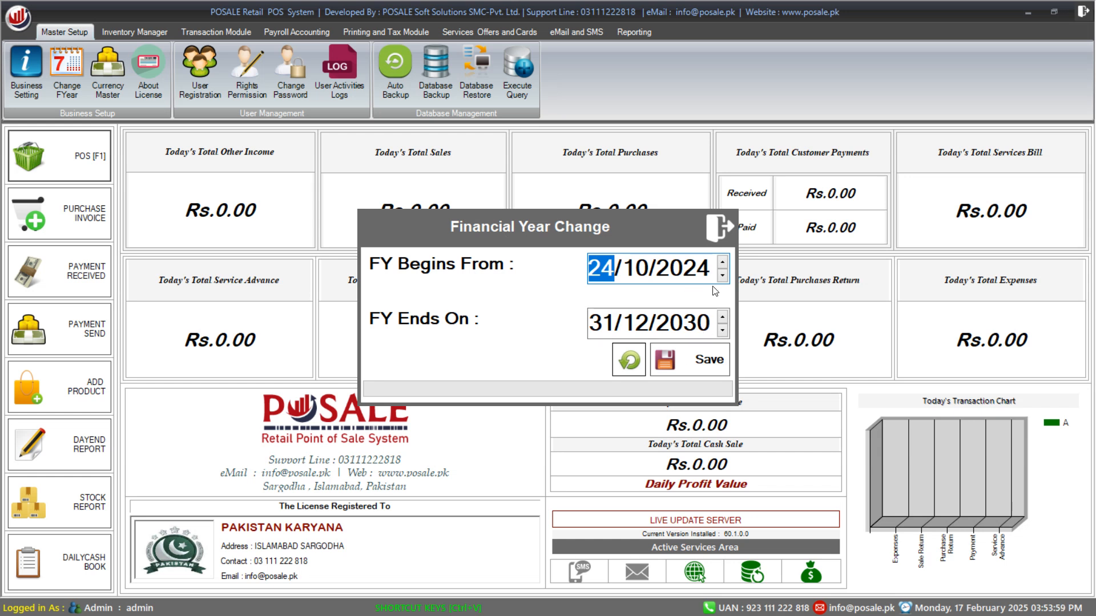
left_click(716, 229)
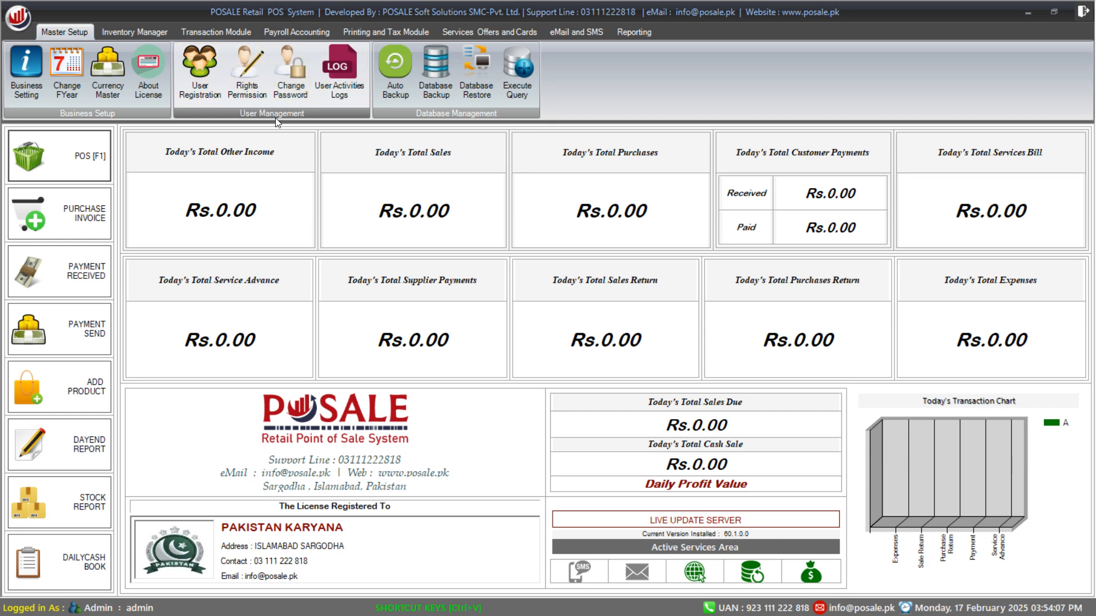
- Examine the registered admin and operator user records and the user types available for the operator
left_click(187, 81)
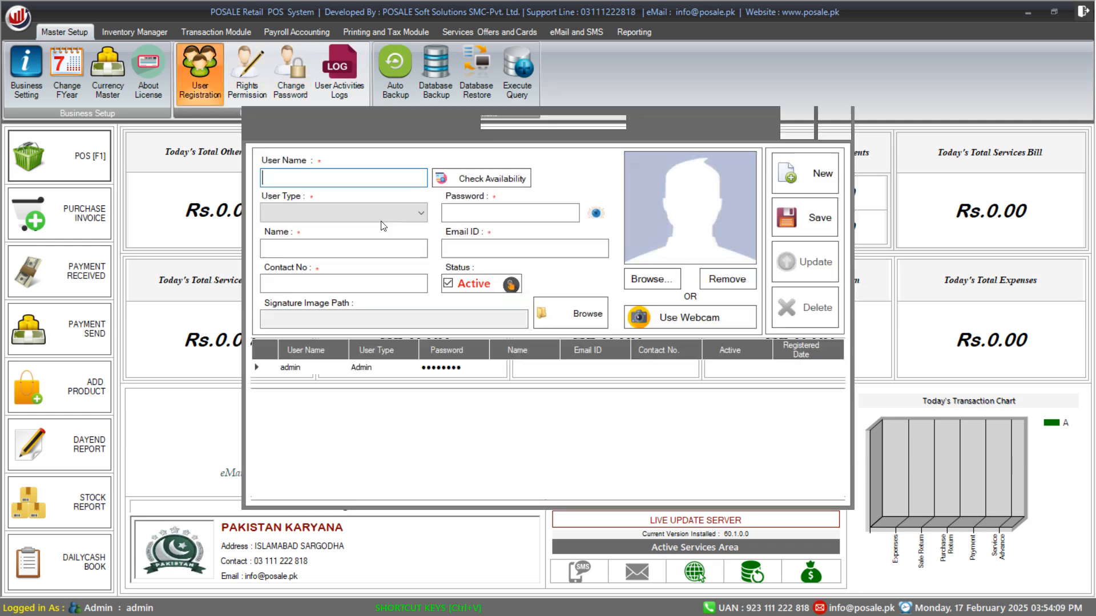
left_click(516, 370)
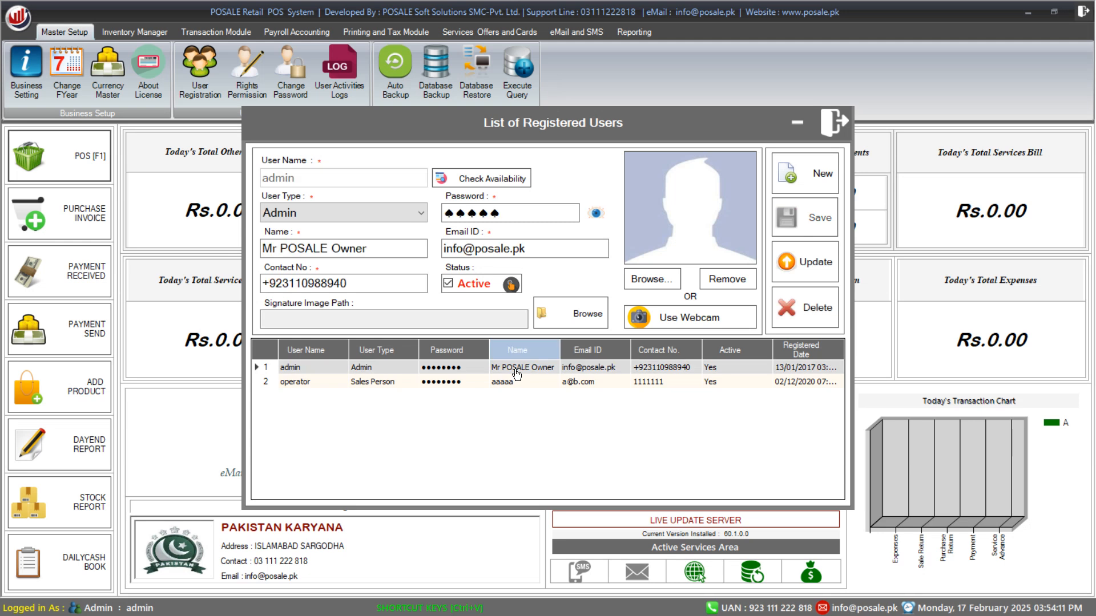
left_click(519, 381)
left_click(521, 368)
left_click(521, 383)
left_click(521, 370)
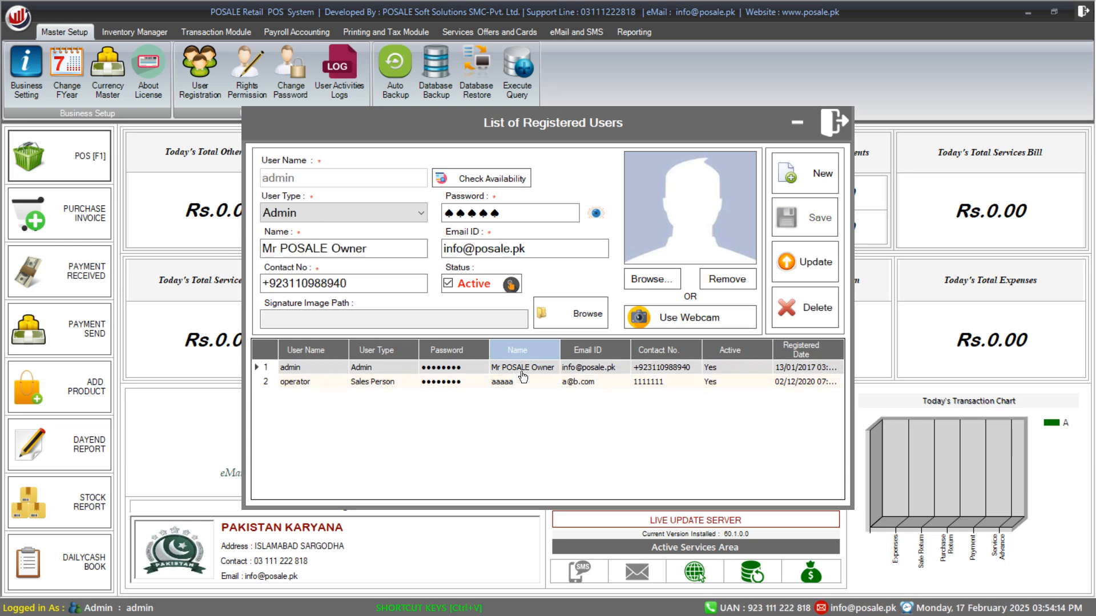
left_click(443, 381)
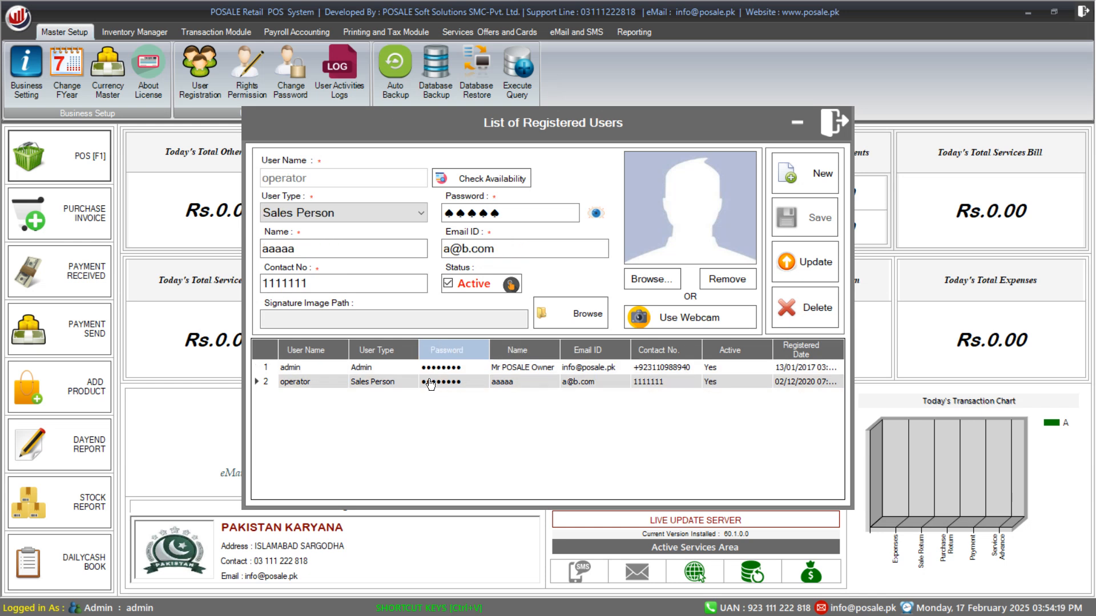
left_click(414, 220)
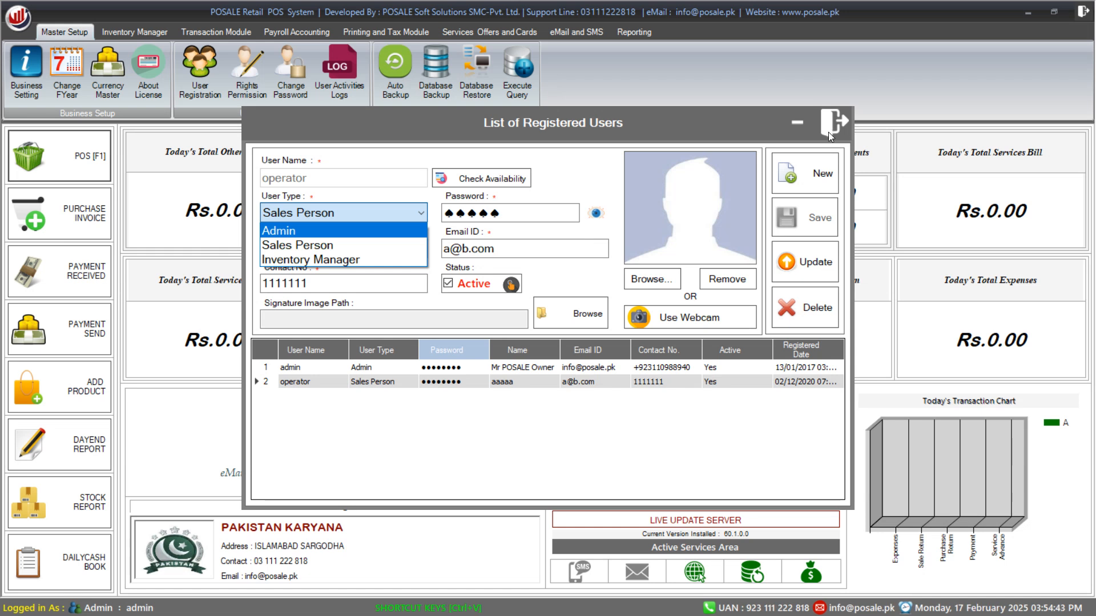
- Bring up a blank user registration, view its user name, user type and password fields, and close the form without saving
left_click(791, 175)
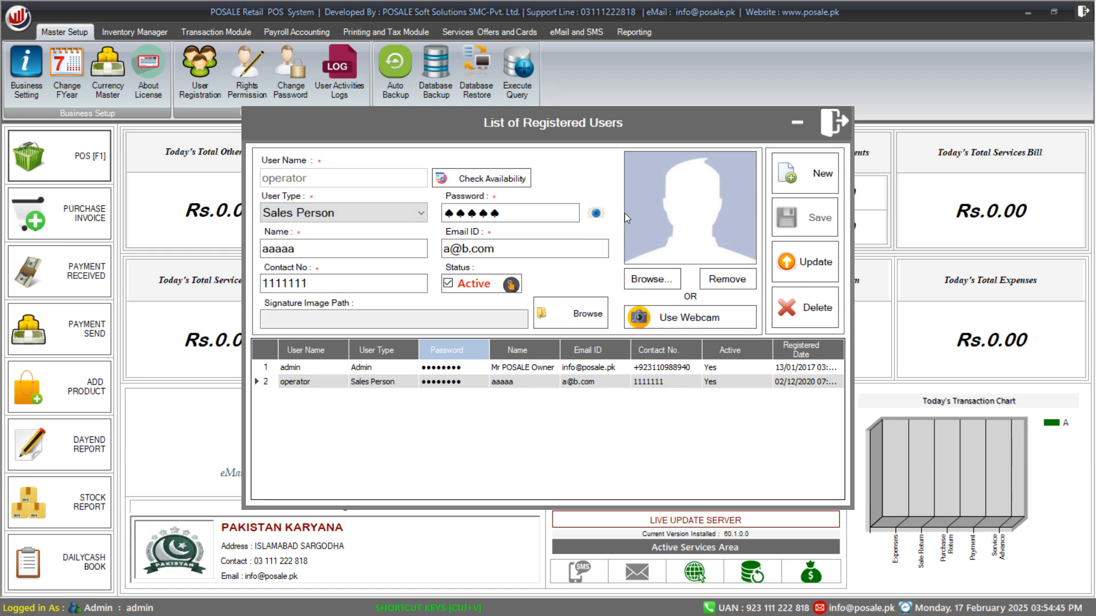
left_click(821, 184)
left_click(331, 180)
left_click(333, 217)
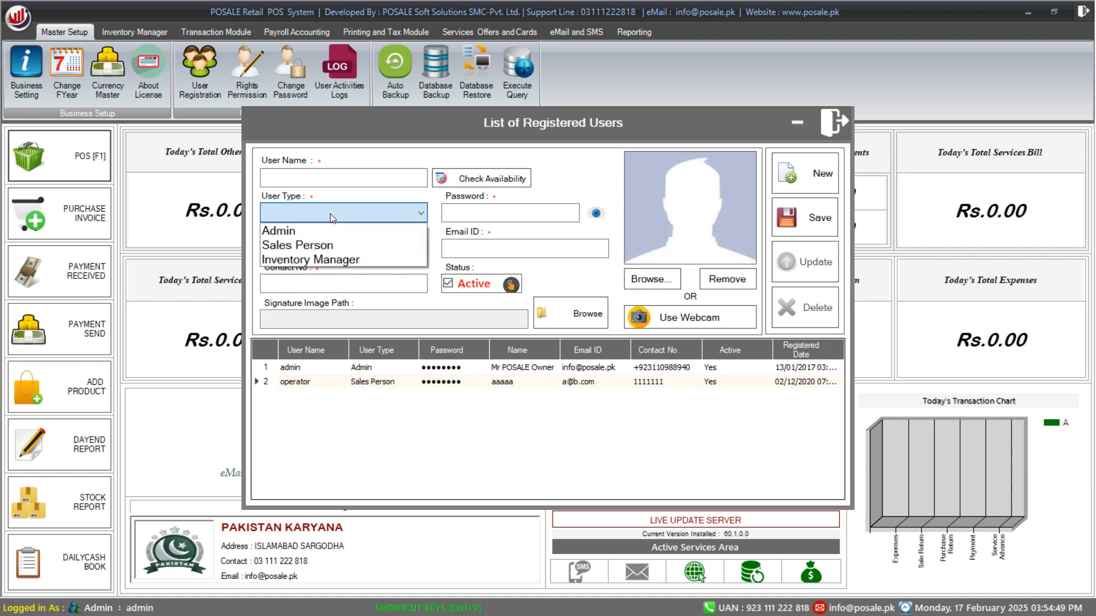
left_click(417, 317)
left_click(350, 249)
left_click(443, 211)
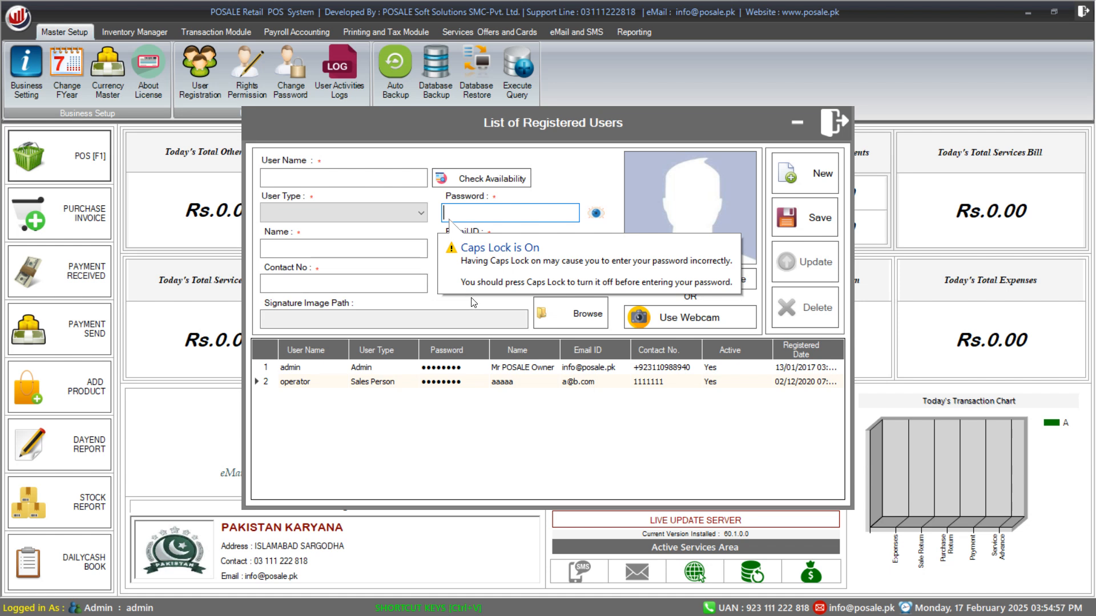
left_click(834, 122)
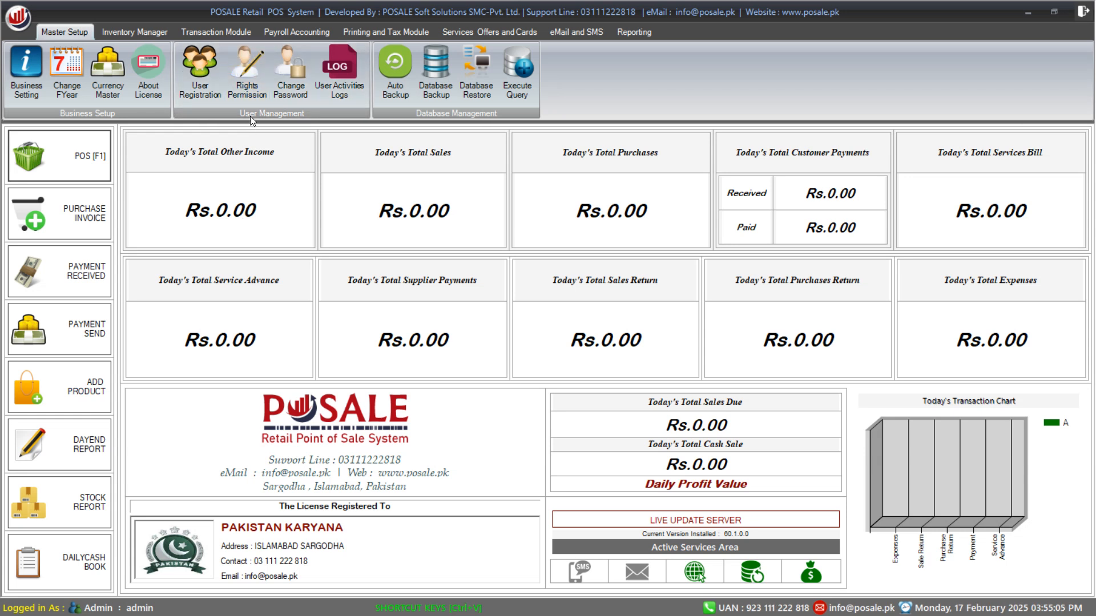
- Select the operator user in the password change form, view the old, new and confirm password fields, and close it without changes
left_click(291, 79)
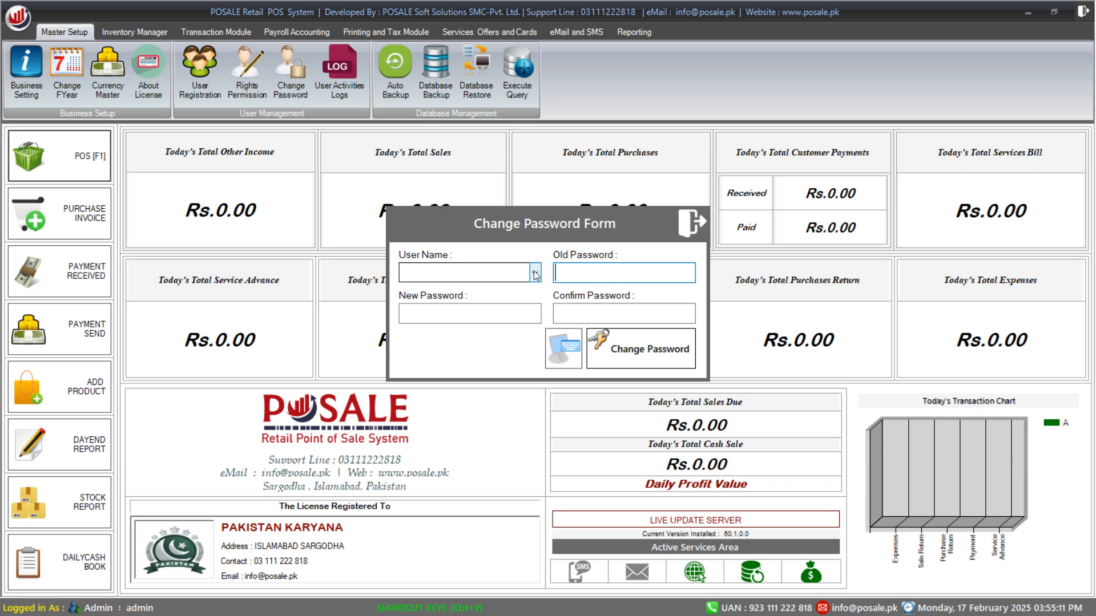
left_click(535, 276)
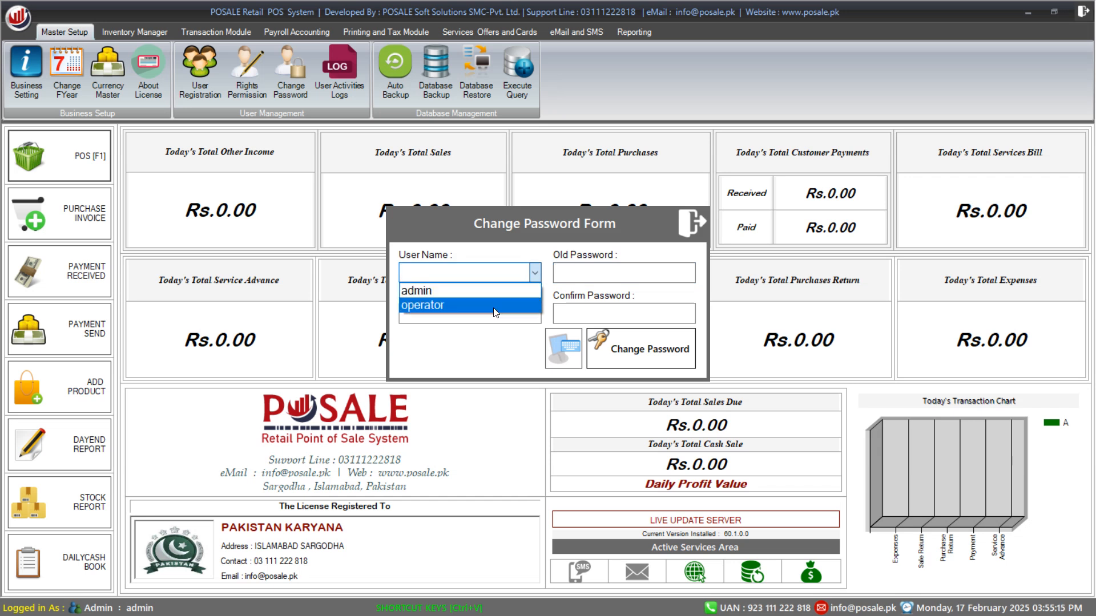
left_click(494, 308)
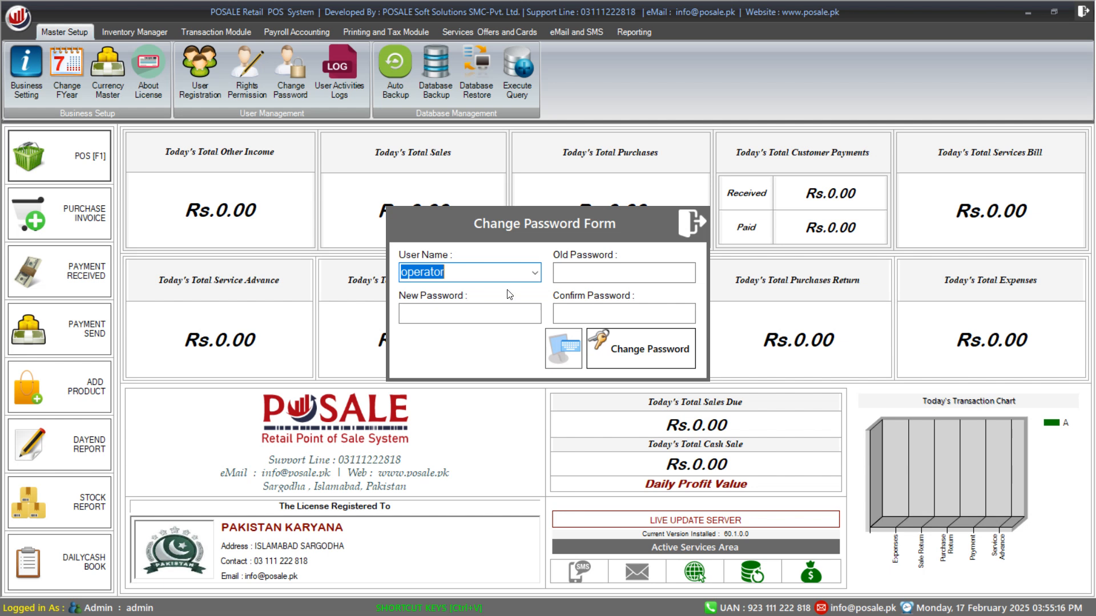
left_click(593, 275)
left_click(451, 312)
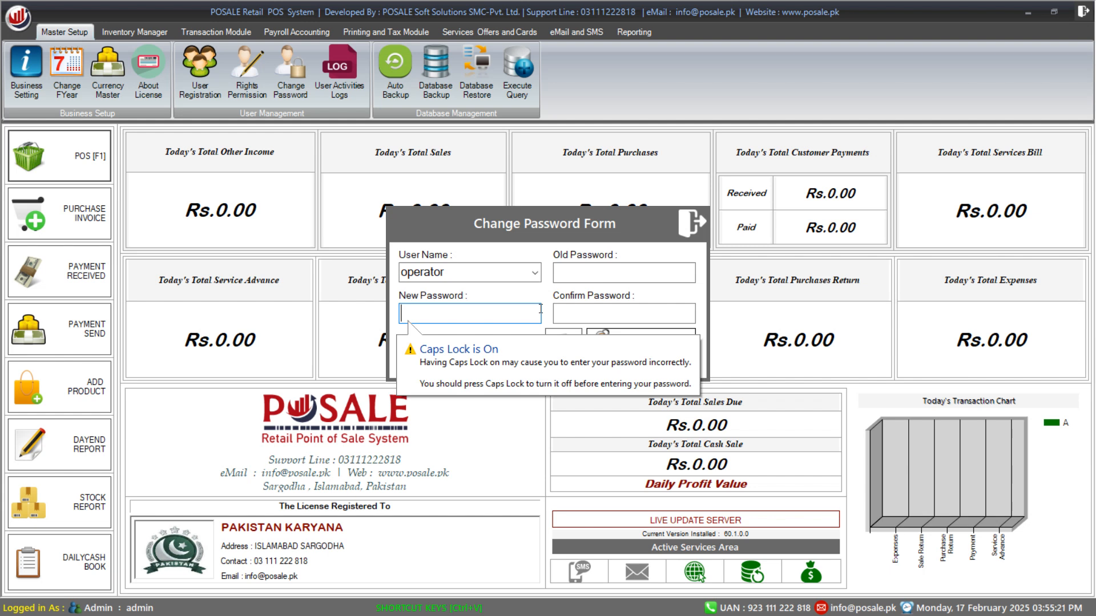
left_click(594, 313)
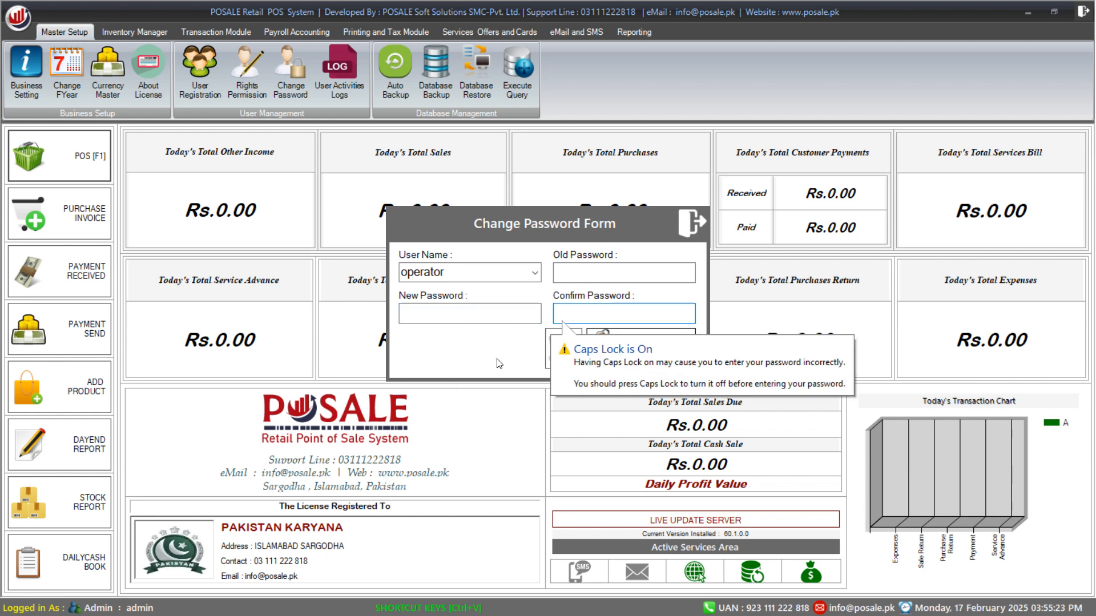
left_click(692, 223)
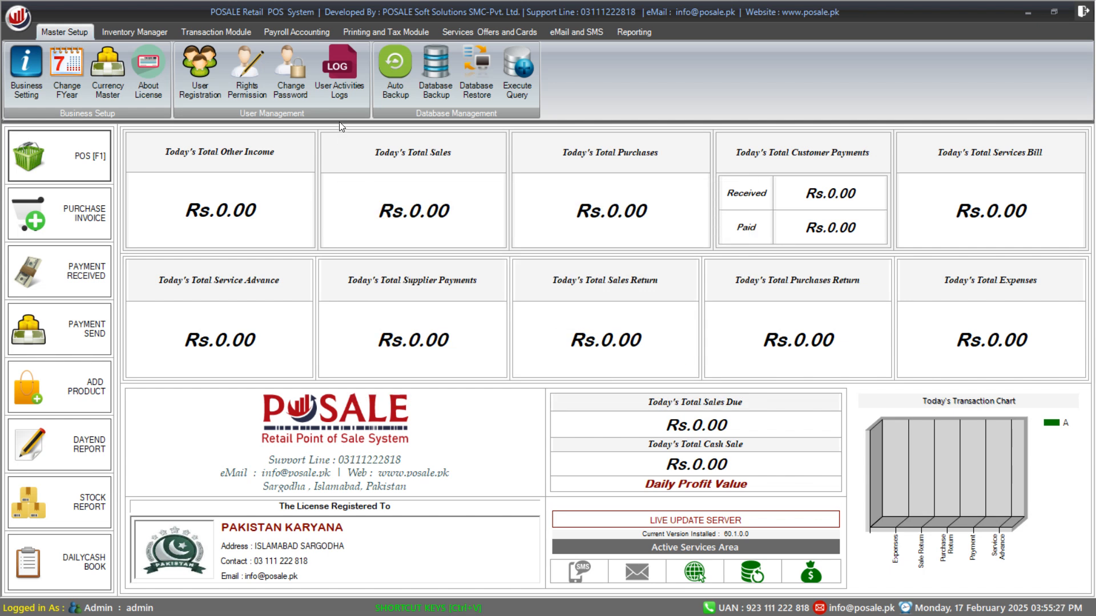
- Browse the unfiltered user activity logs
left_click(351, 94)
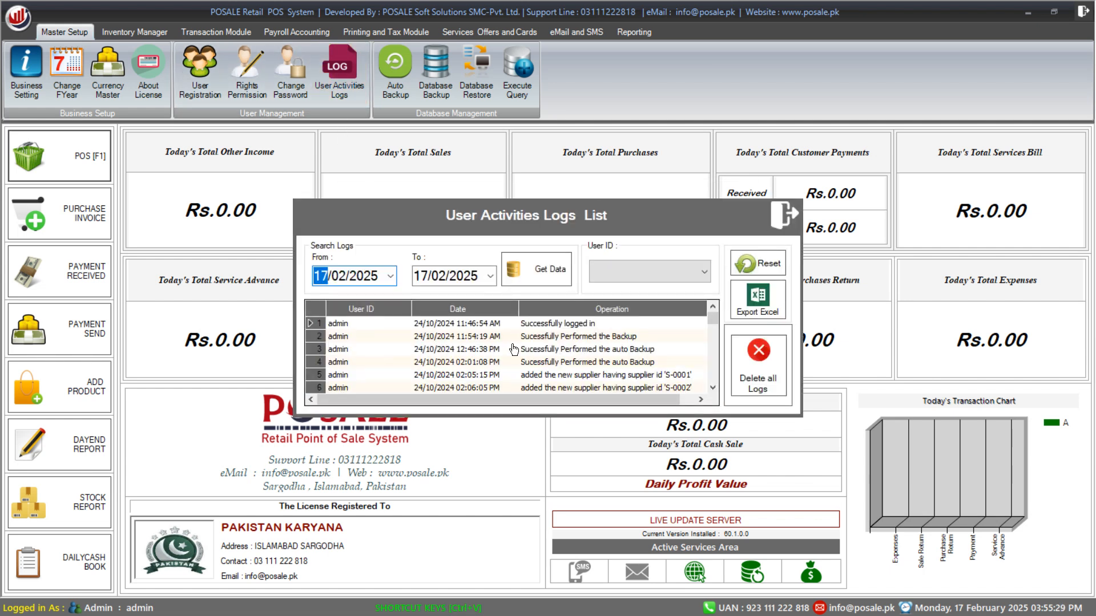
scroll(515, 350, "down", 17)
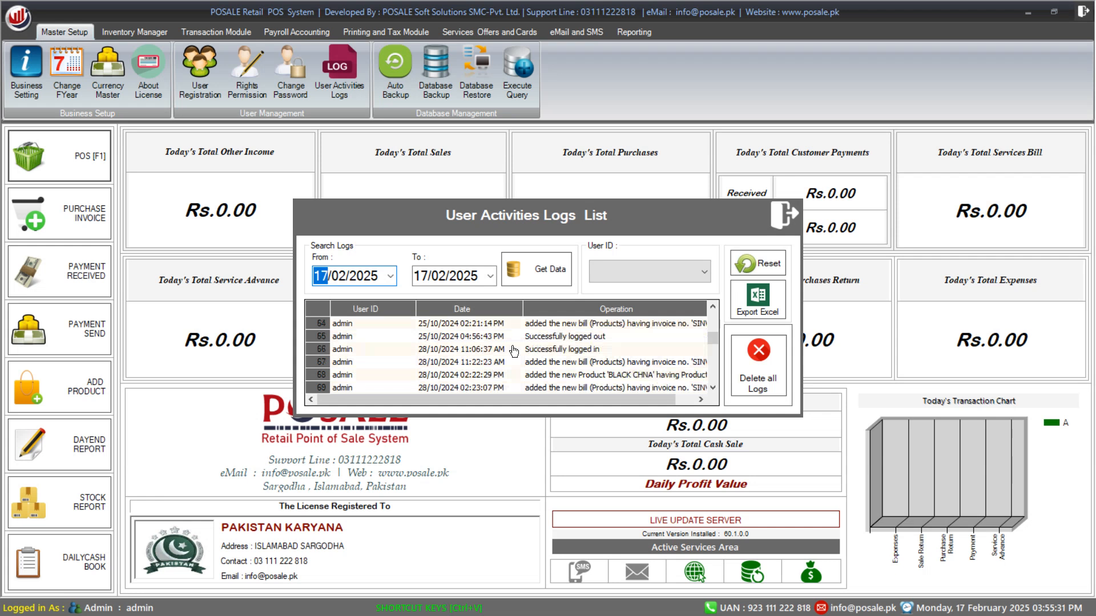
scroll(514, 350, "down", 9)
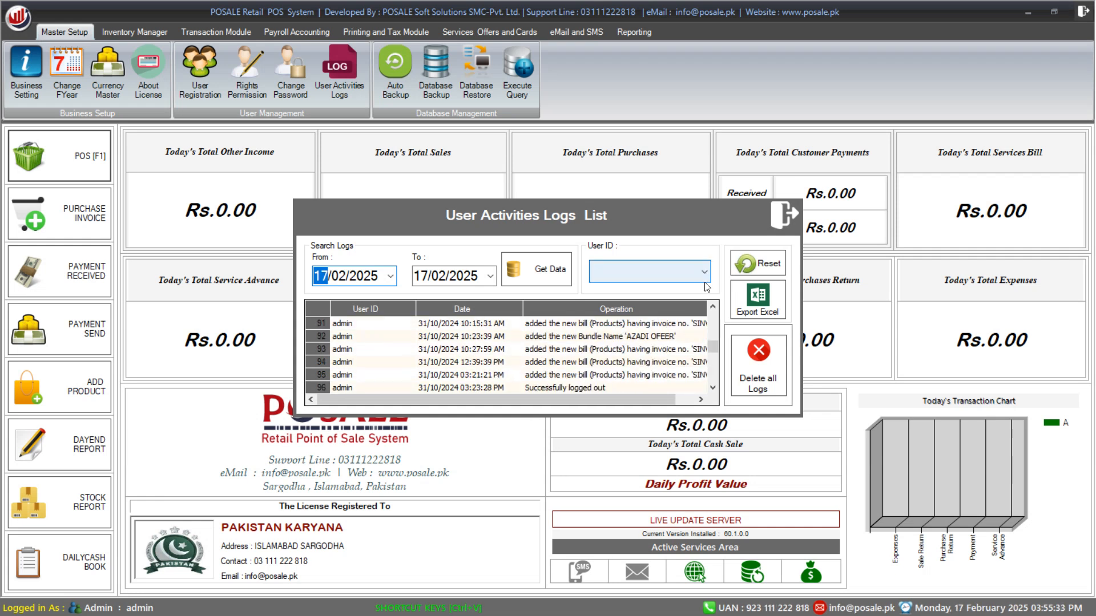
- Filter the activity logs by the admin user, browse the entries and close the list
left_click(705, 273)
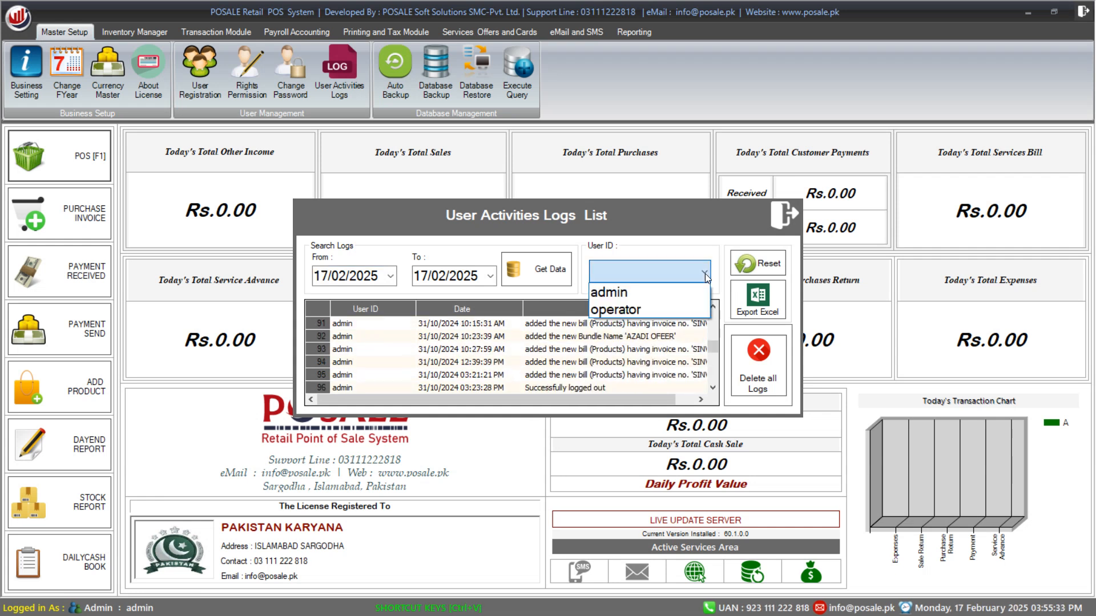
left_click(657, 292)
scroll(542, 343, "down", 18)
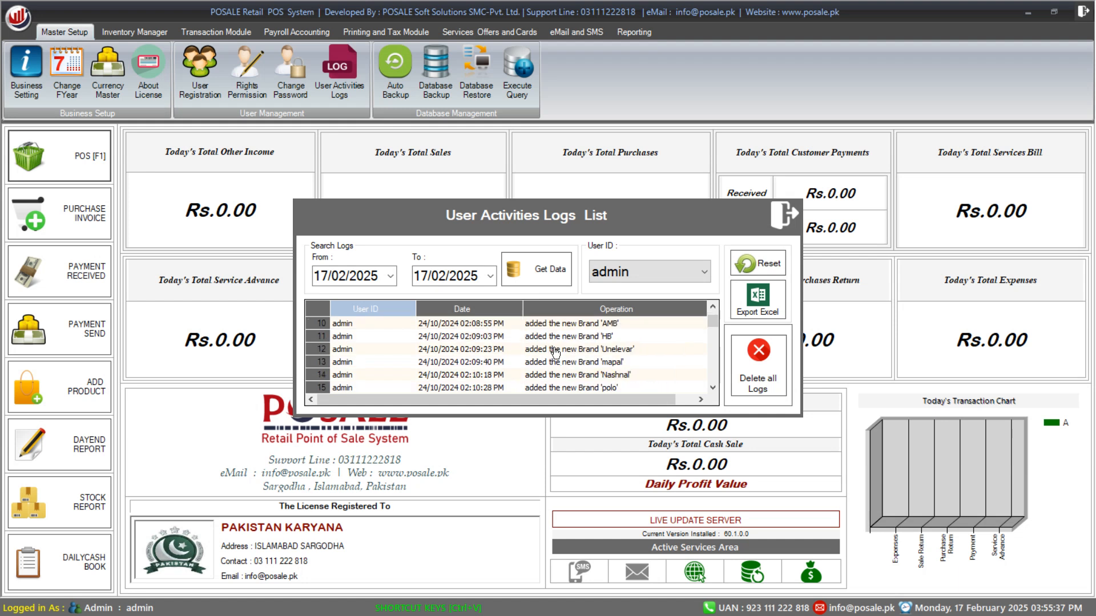
scroll(556, 349, "down", 20)
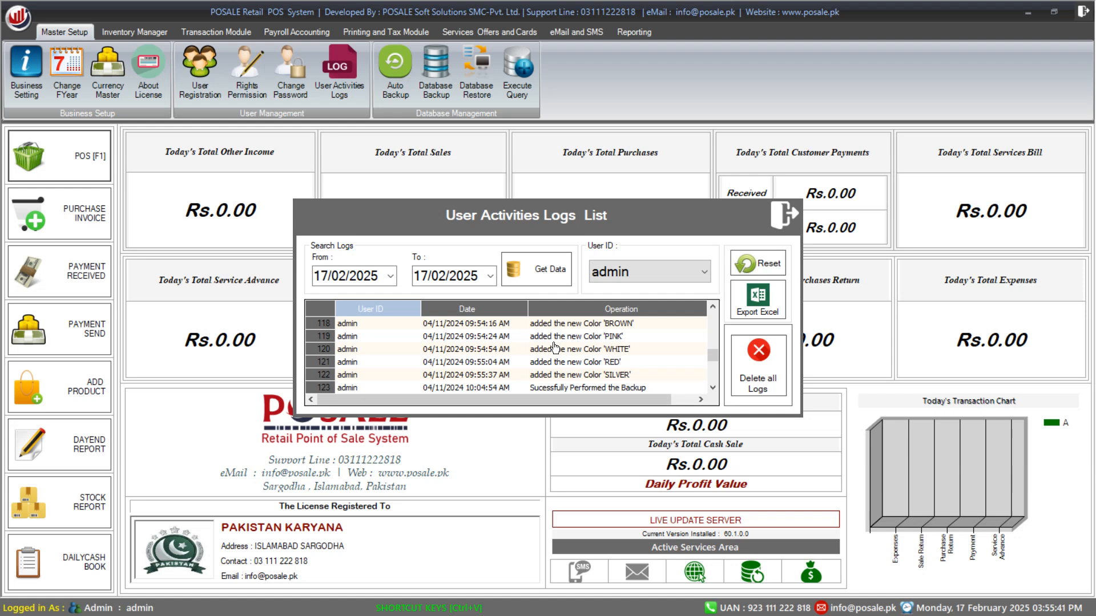
scroll(555, 349, "down", 5)
left_click(784, 216)
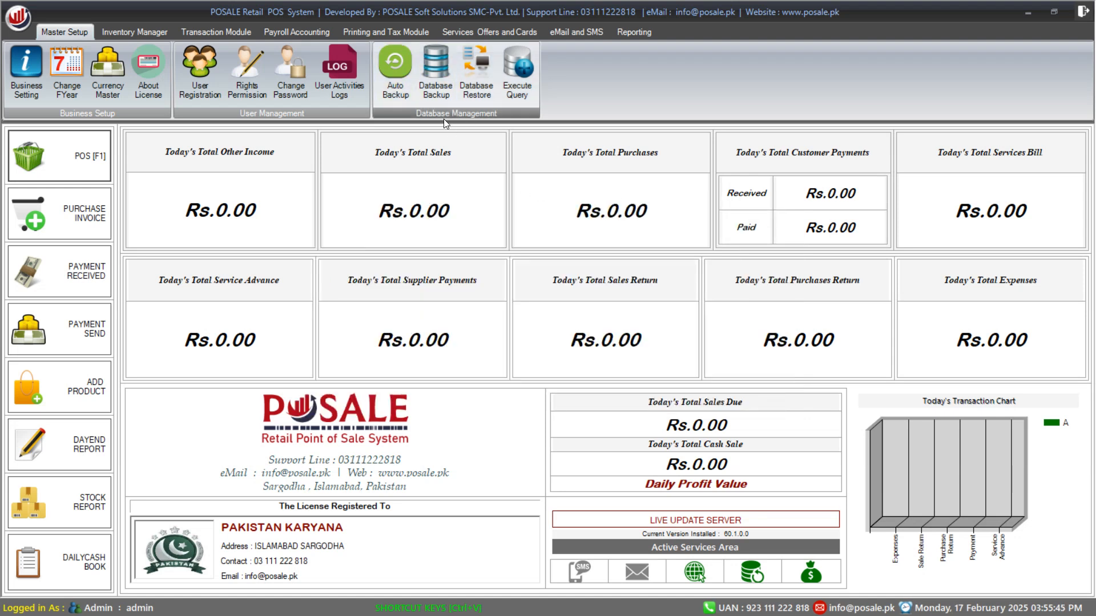
- View the automatic backup configuration and its status options, and close it without changes
left_click(399, 94)
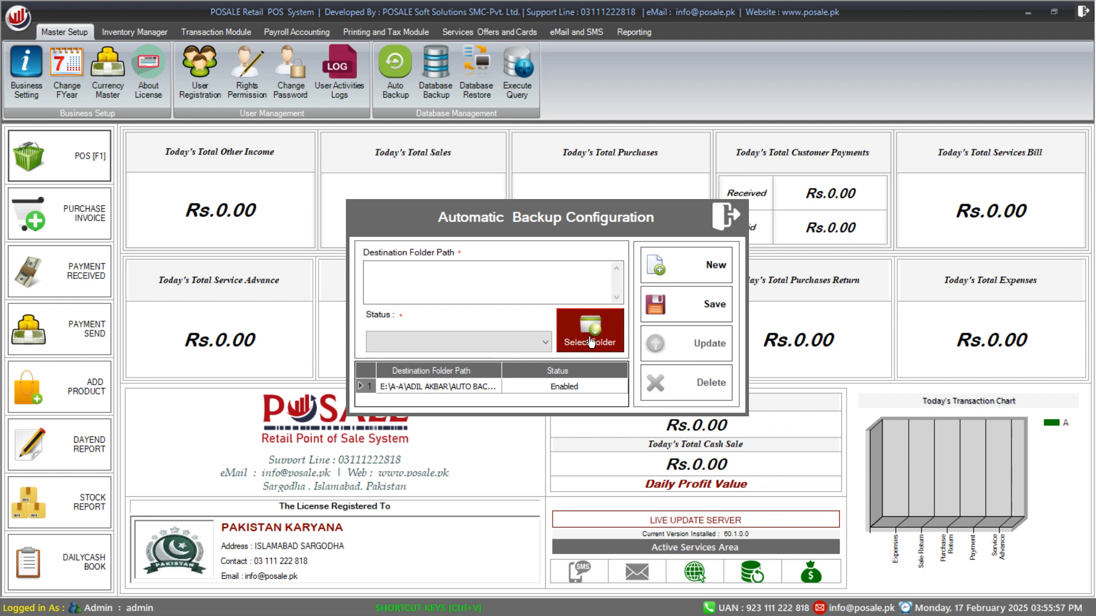
left_click(541, 343)
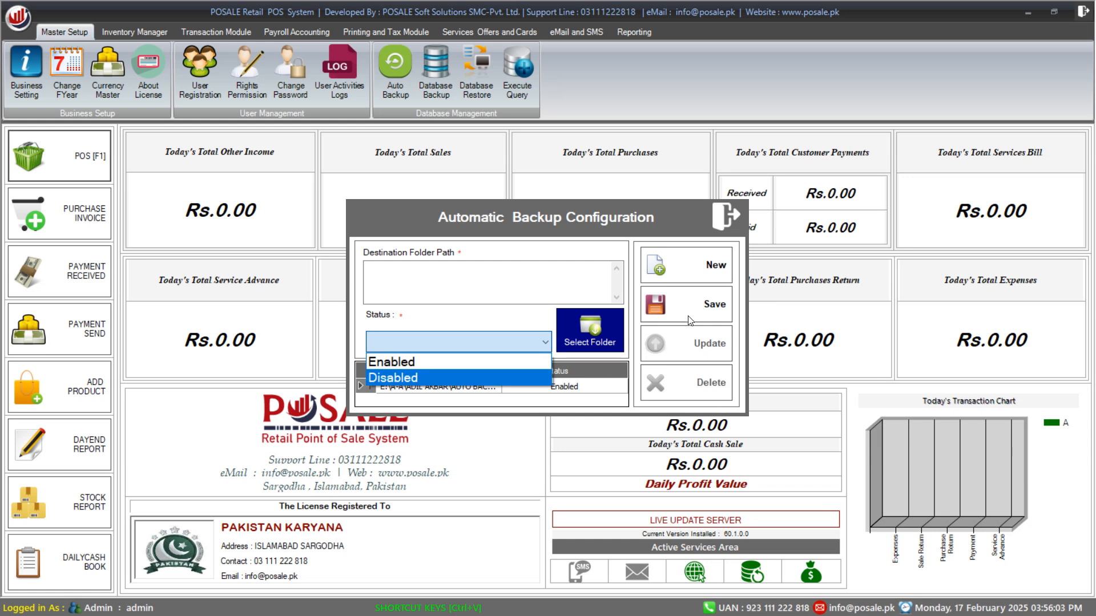
left_click(728, 221)
left_click(728, 221)
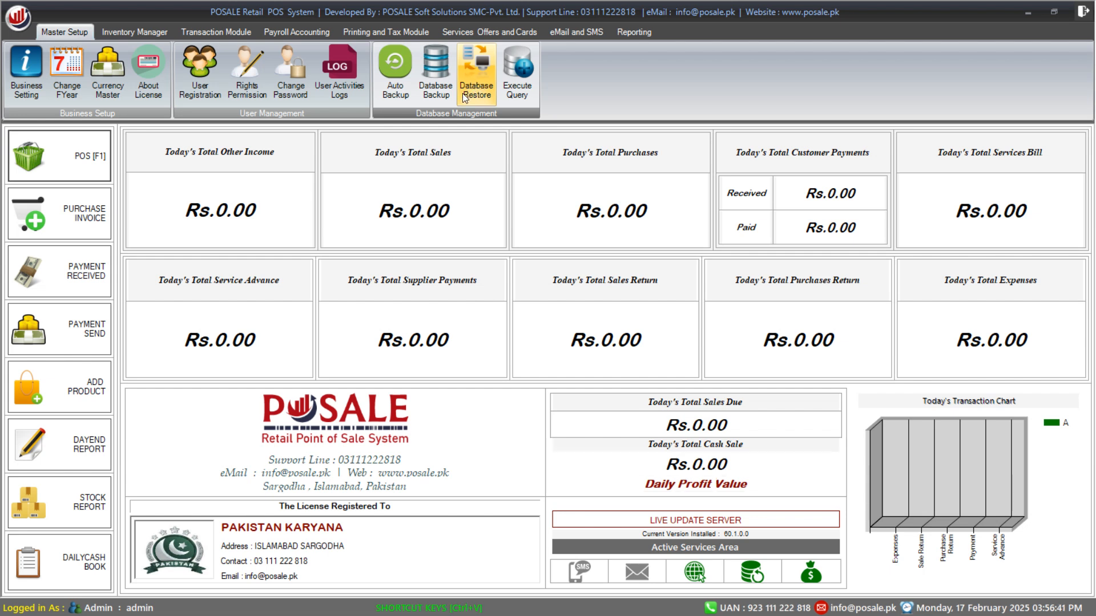
- Open the terminal and printer setup form and choose Microsoft Print to PDF as the till's printer
left_click(406, 32)
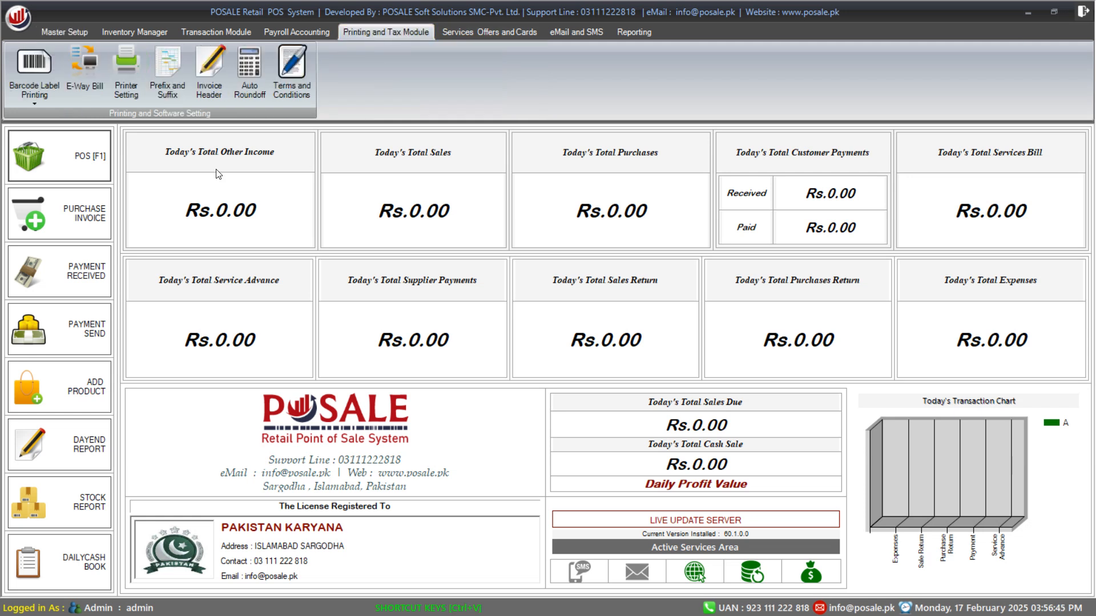
left_click(125, 86)
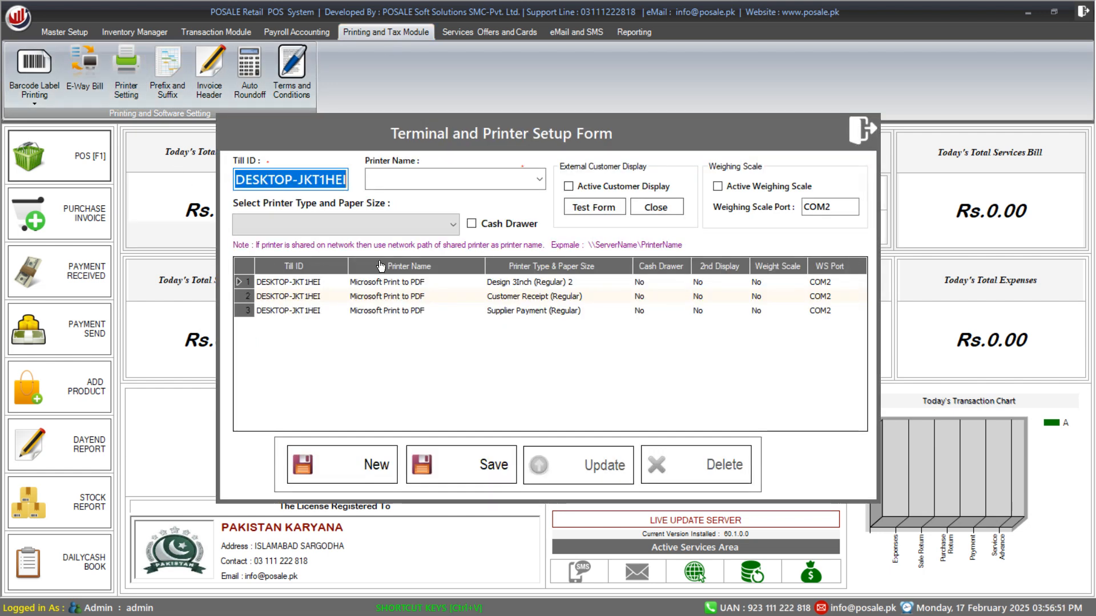
left_click(290, 178)
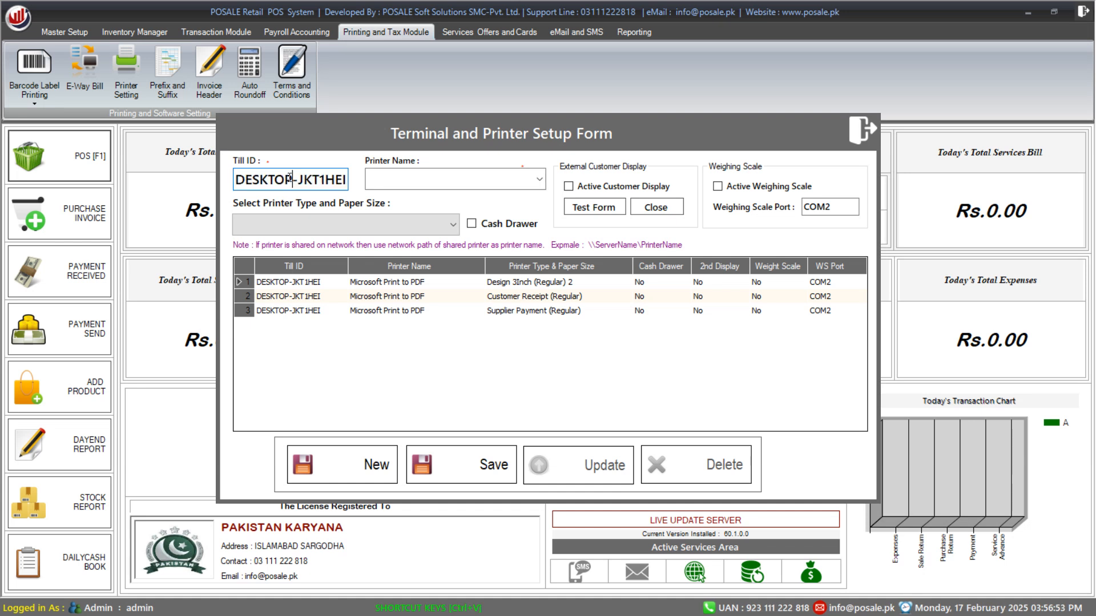
left_click(538, 180)
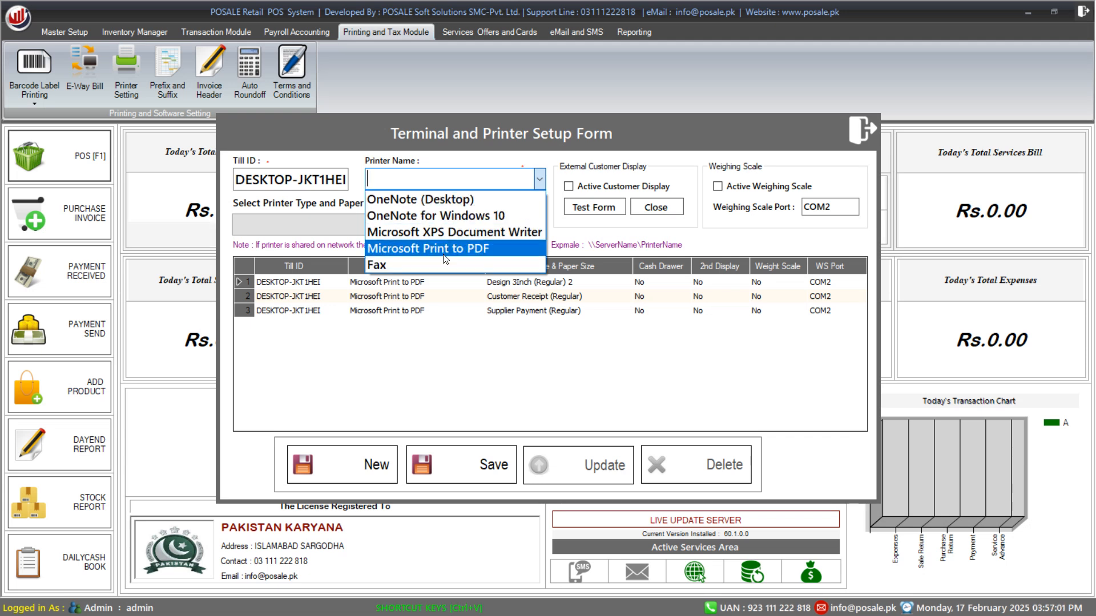
left_click(462, 248)
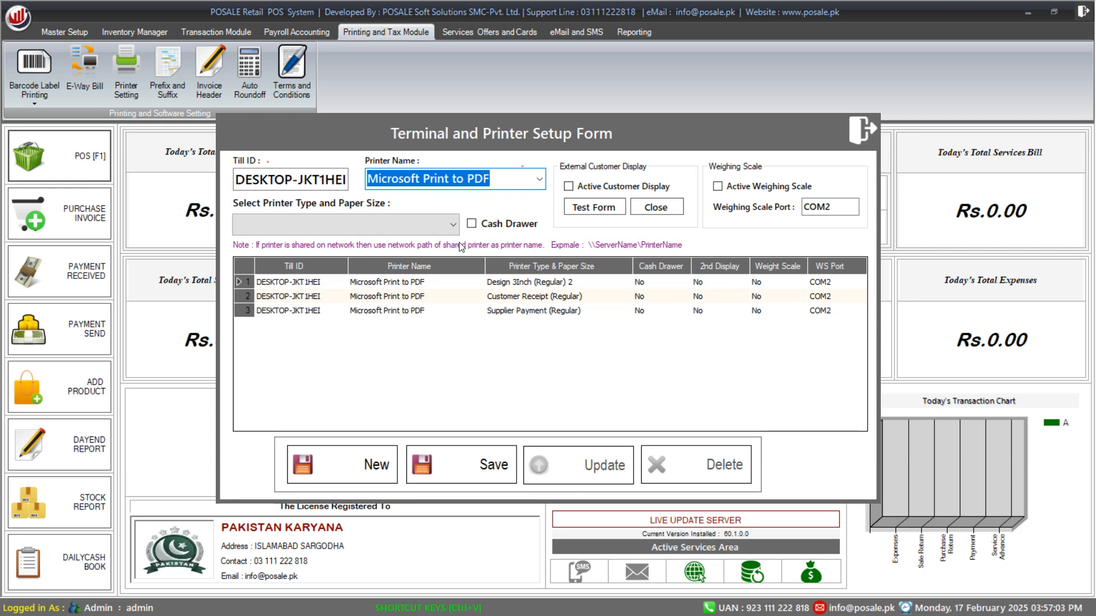
left_click(499, 180)
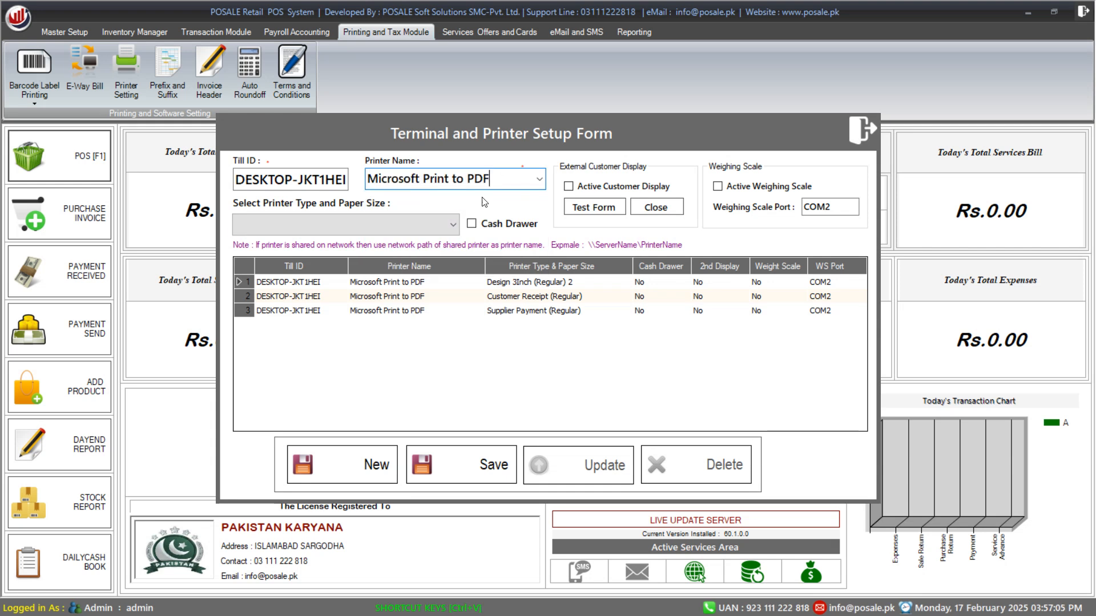
- Browse the printer types and paper sizes and choose Design 3Inch (Regular) 3
left_click(456, 229)
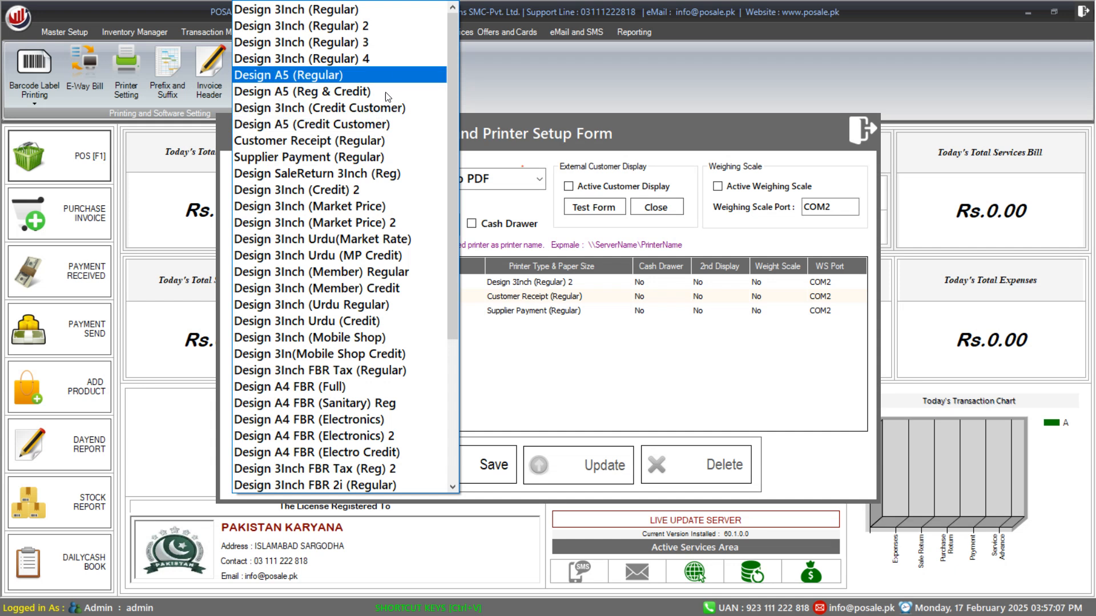
scroll(337, 234, "down", 4)
scroll(338, 353, "down", 1)
scroll(338, 257, "up", 5)
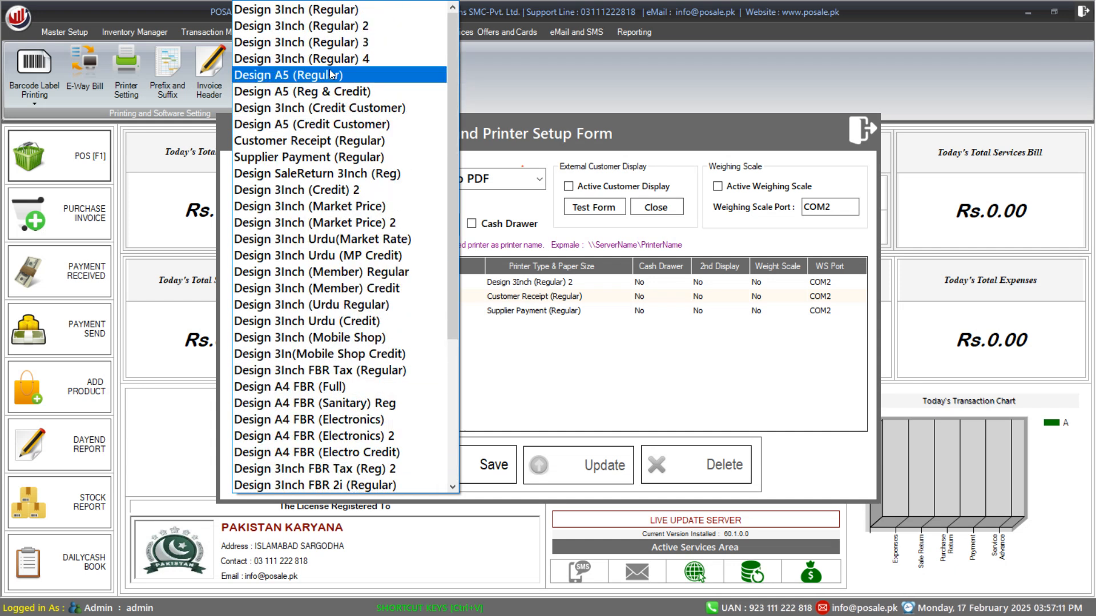
scroll(319, 251, "down", 5)
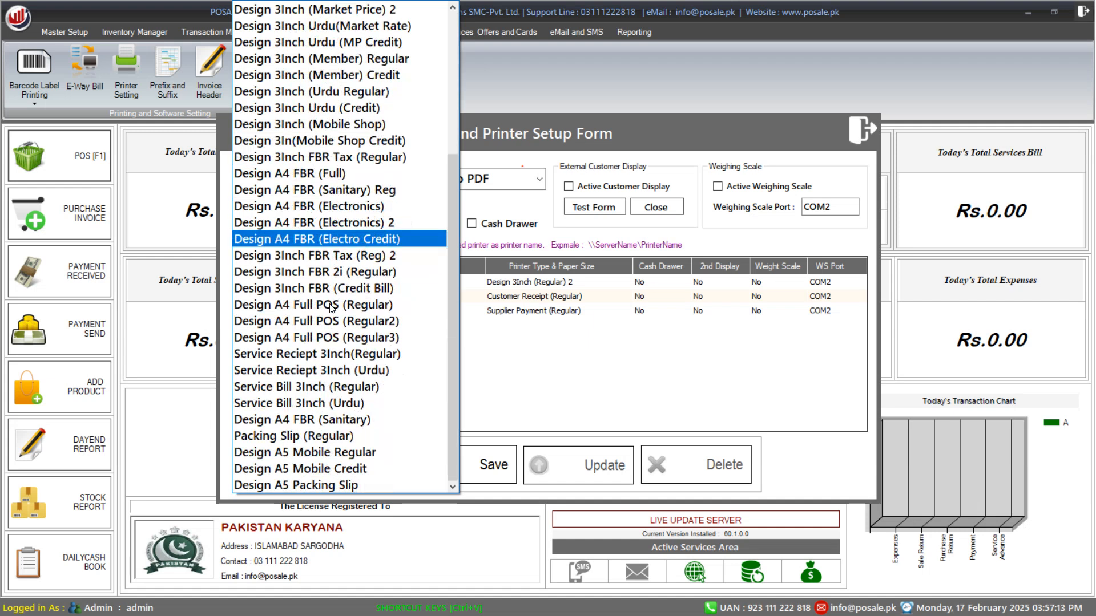
scroll(337, 274, "up", 5)
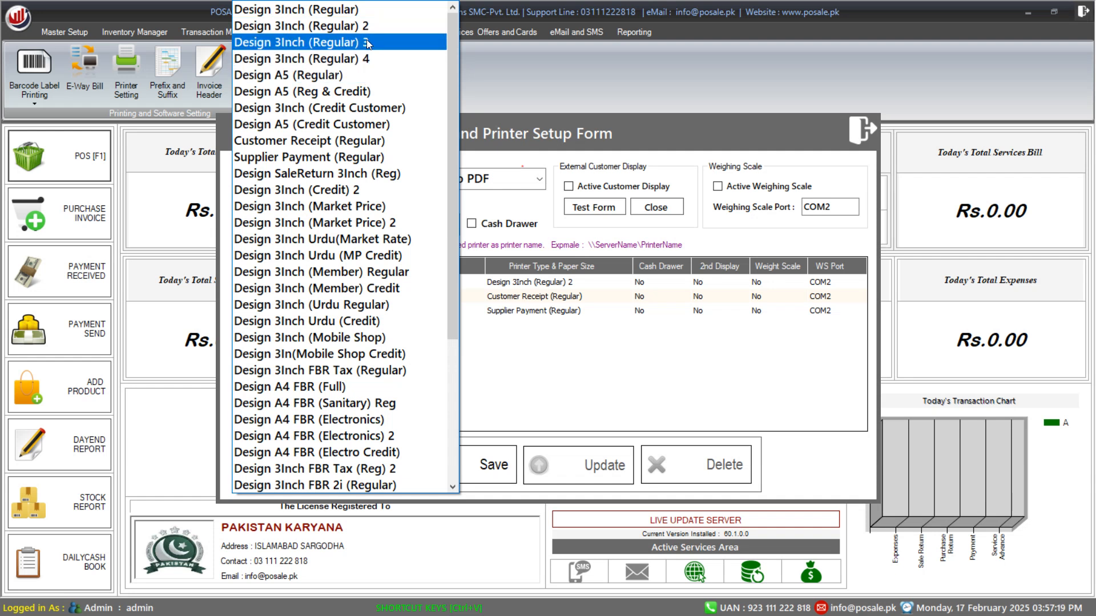
scroll(331, 142, "down", 4)
scroll(330, 143, "up", 4)
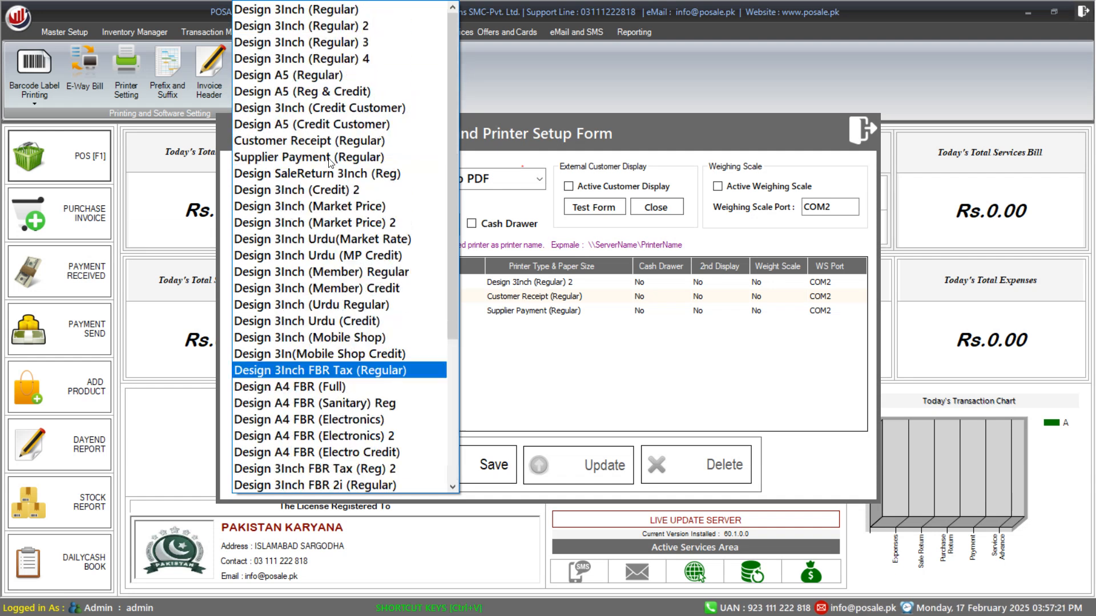
left_click(340, 44)
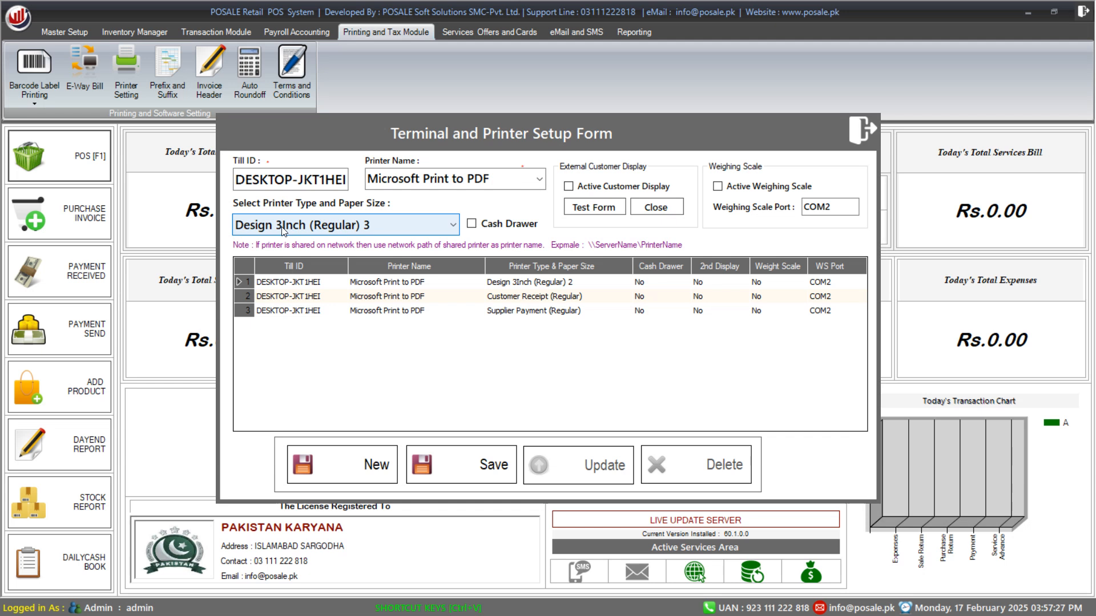
- Save the new terminal printer entry and close the setup form
left_click(482, 457)
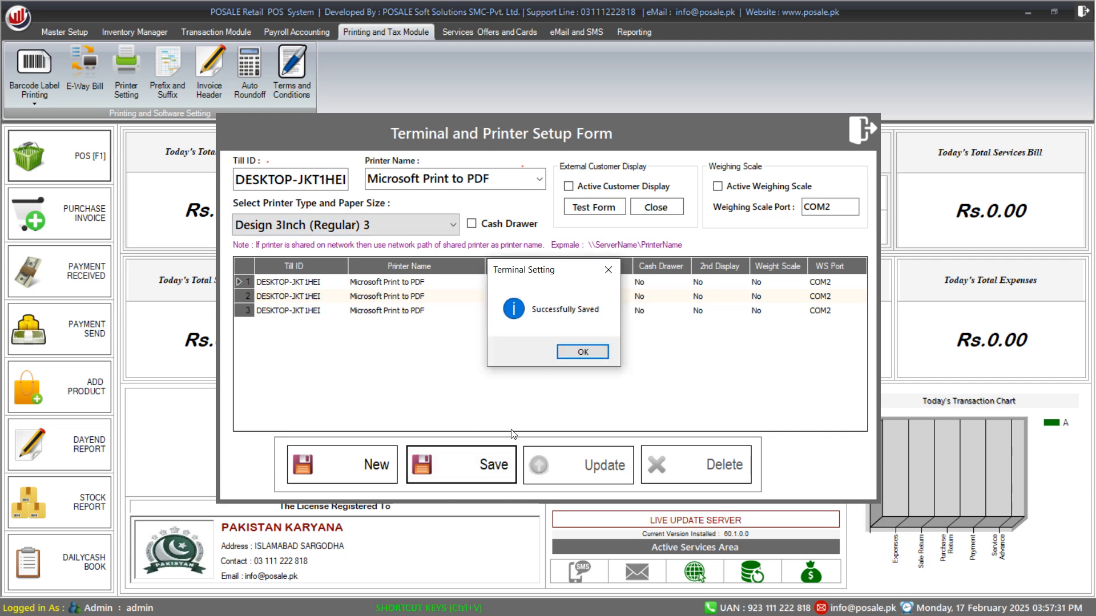
left_click(580, 350)
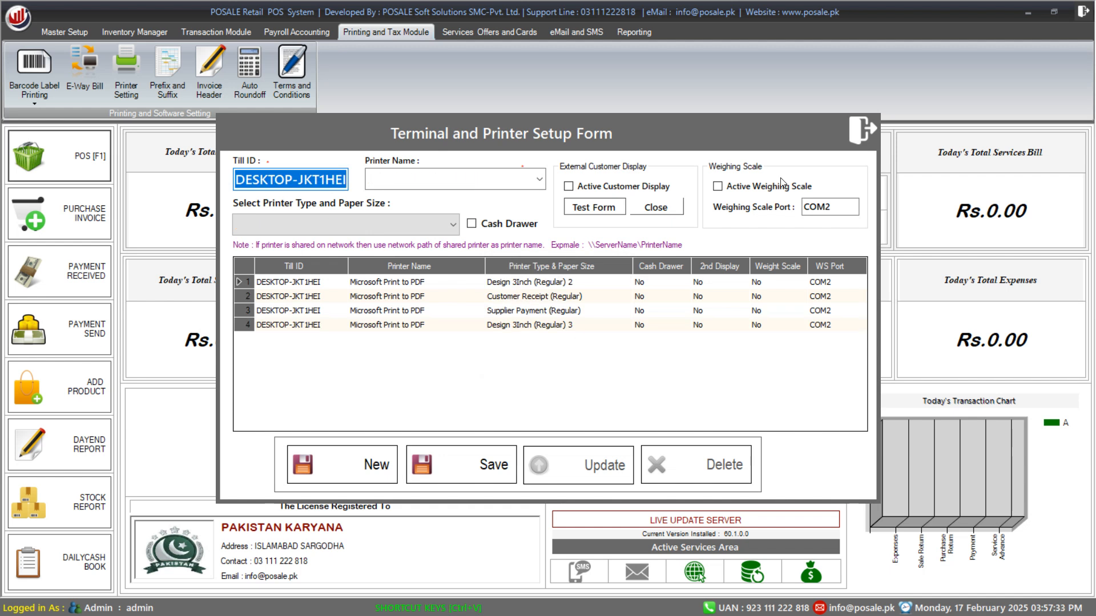
left_click(861, 137)
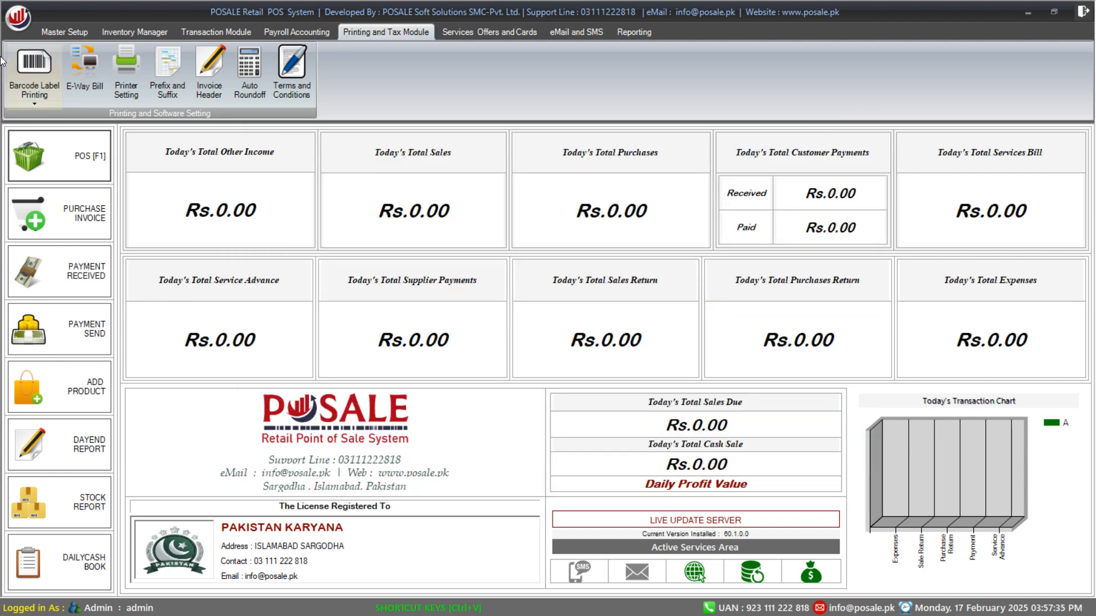
- Open Barcode Printing 1, show all items and mark the BLACK CHNA product for label printing
left_click(43, 104)
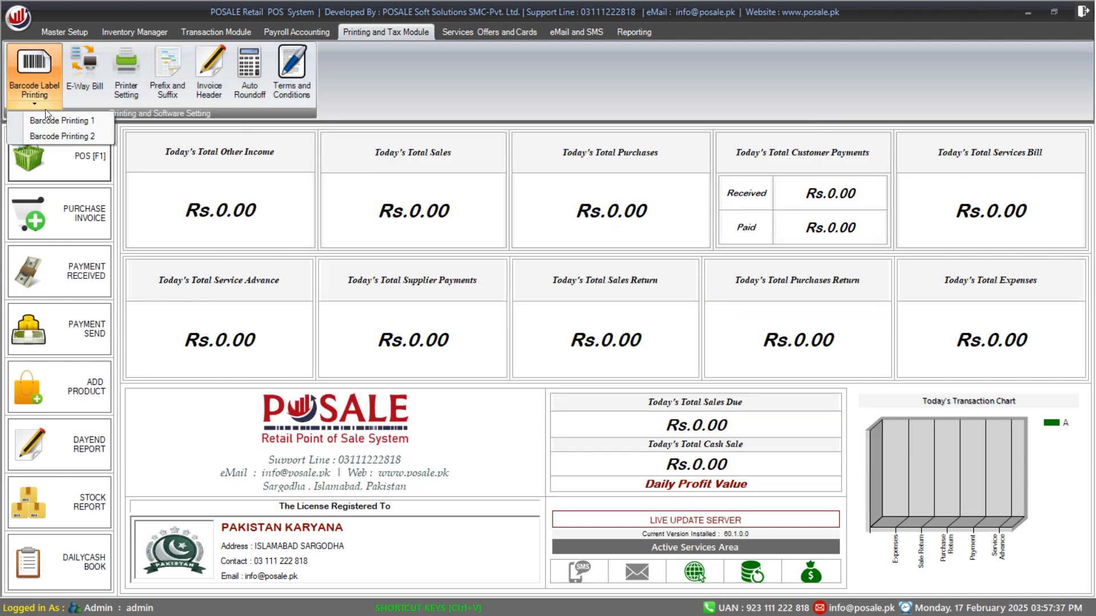
left_click(47, 120)
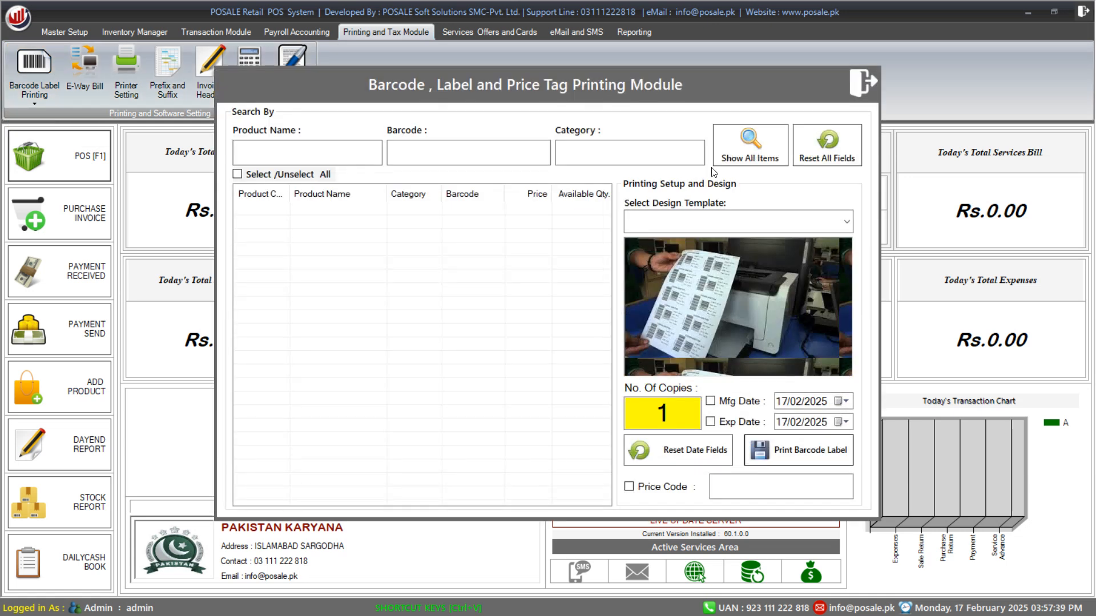
left_click(729, 157)
left_click(609, 355)
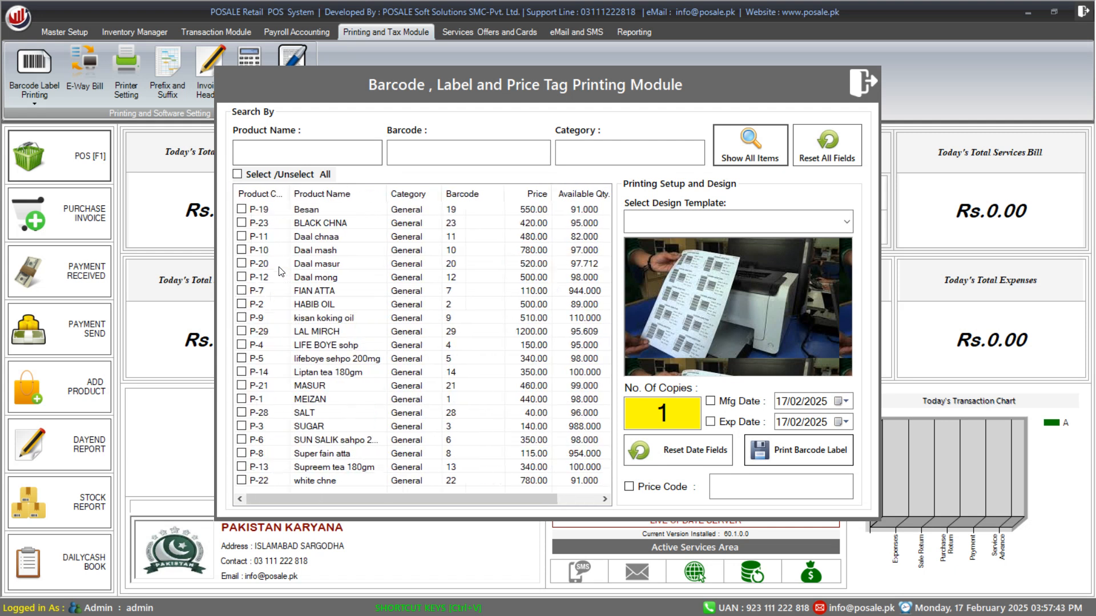
left_click(240, 223)
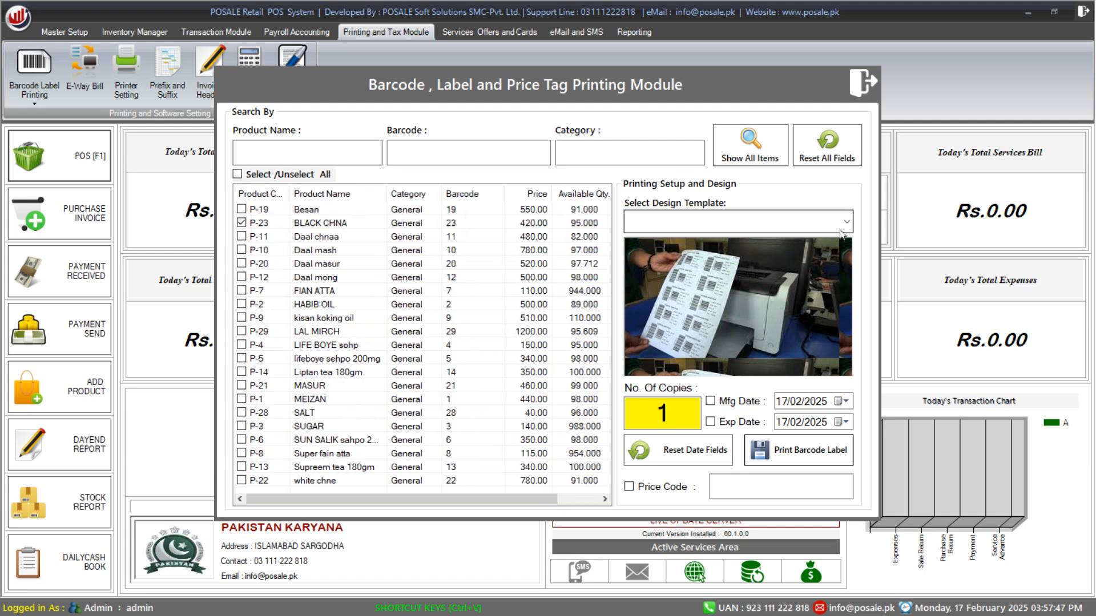
- Preview the BLACK CHNA barcode label with the 38 x 28 mm (Regular) S template, close the printing module and return to the Master Setup functions
left_click(748, 222)
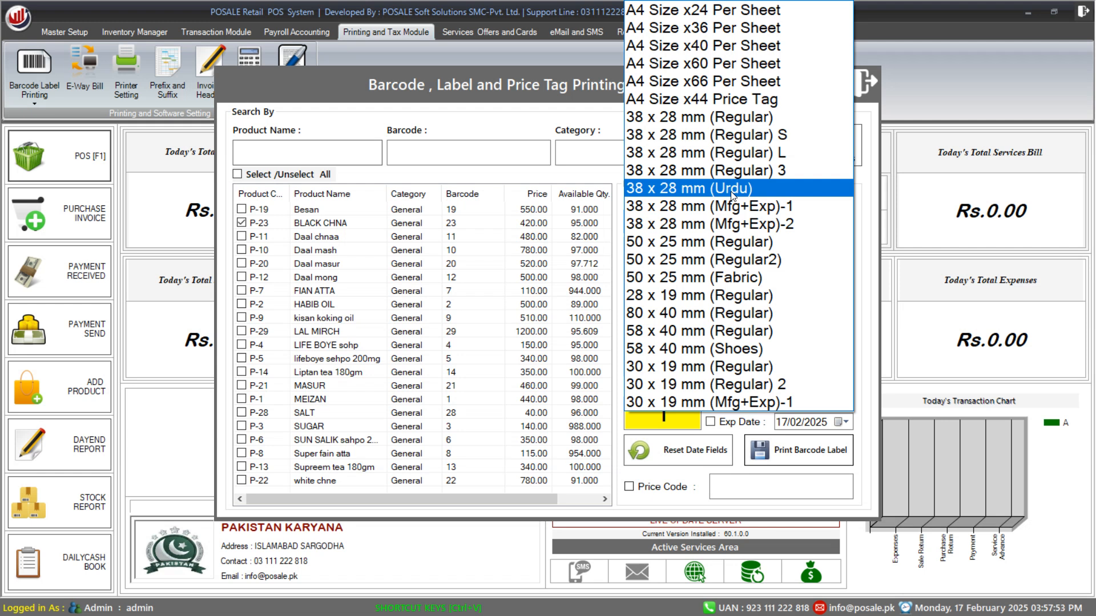
left_click(752, 135)
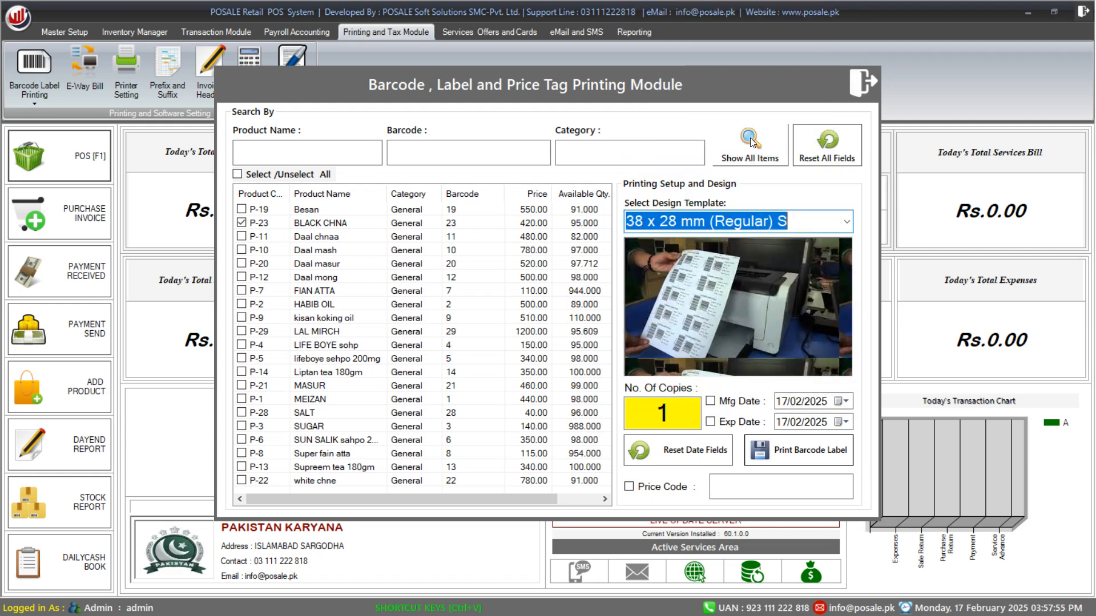
left_click(807, 451)
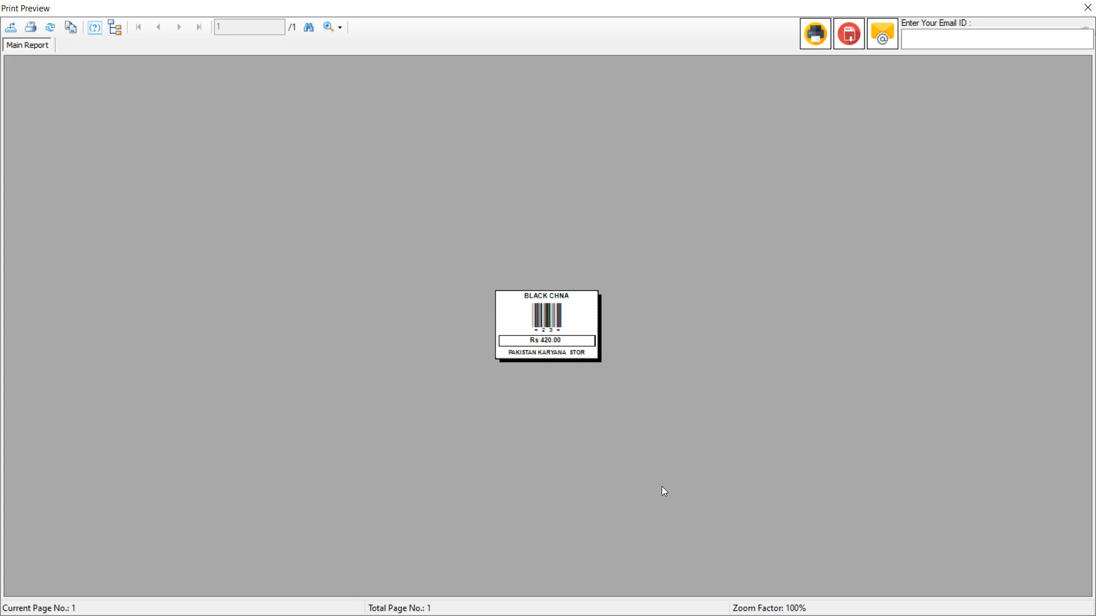
left_click(1087, 8)
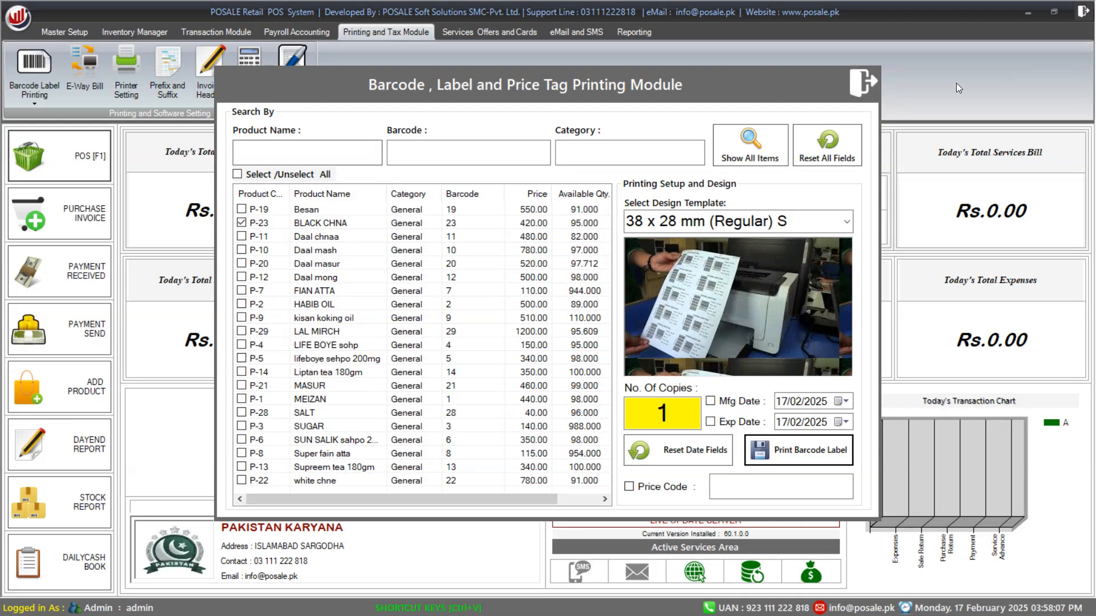
left_click(871, 82)
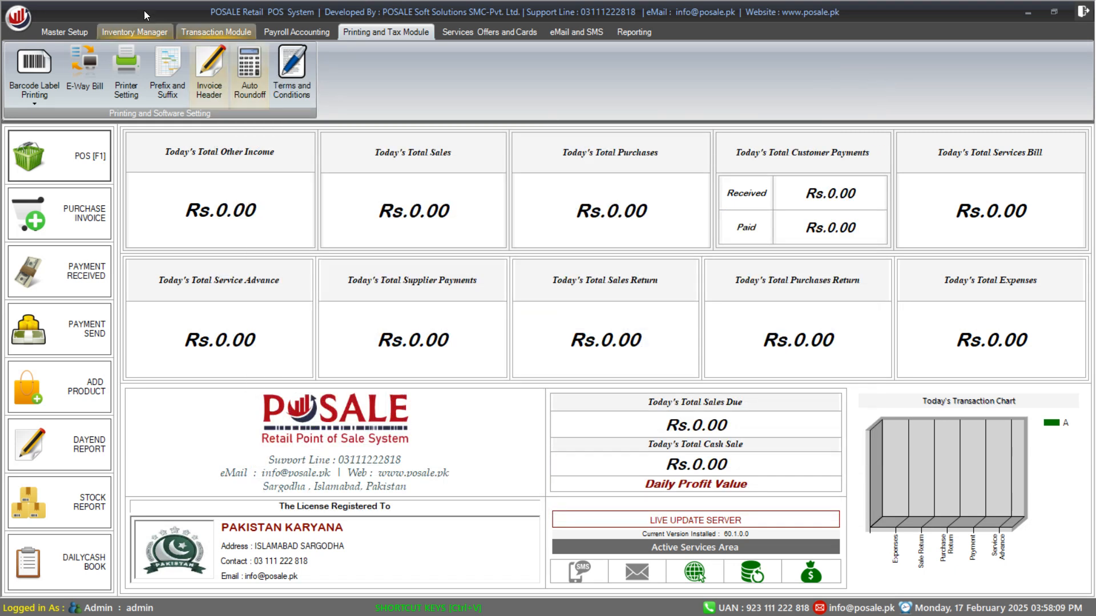
left_click(54, 32)
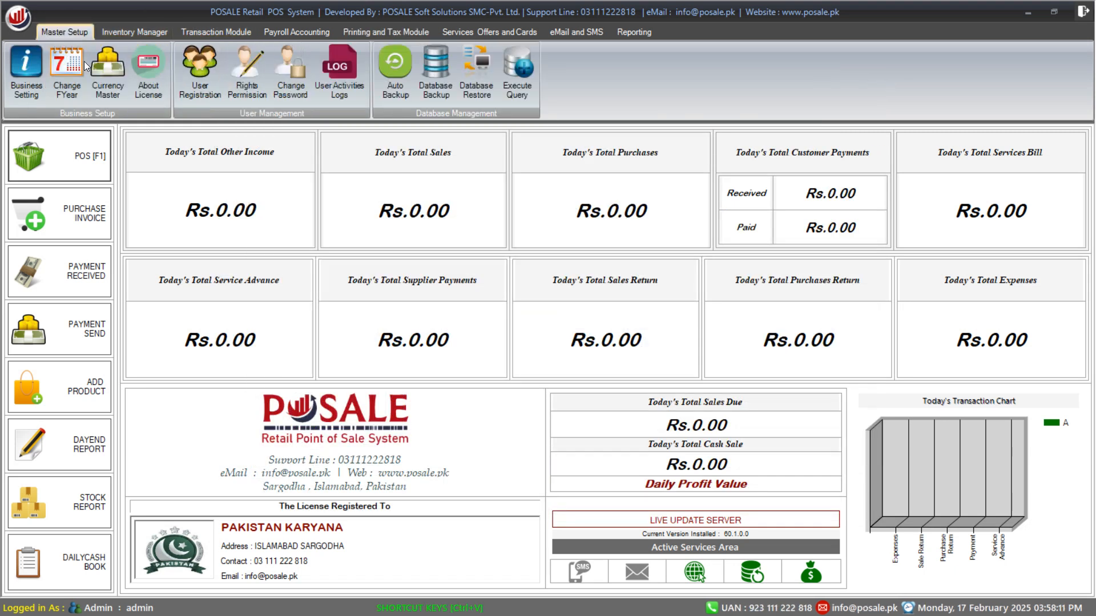